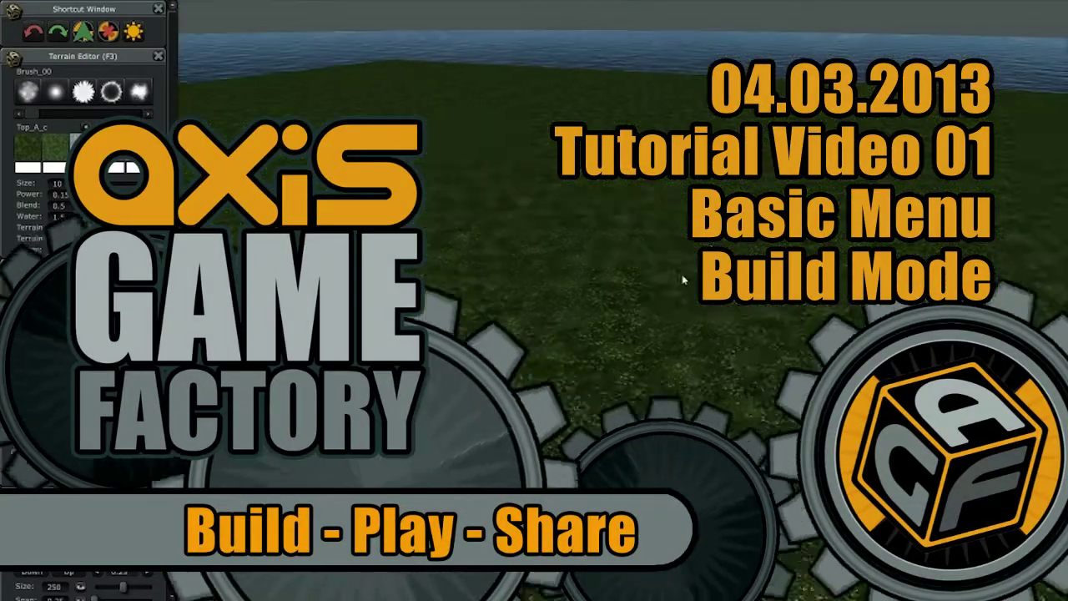
- Examine the flat grass terrain and surrounding water from several camera angles and distances
right_click_drag(662, 284, 761, 407)
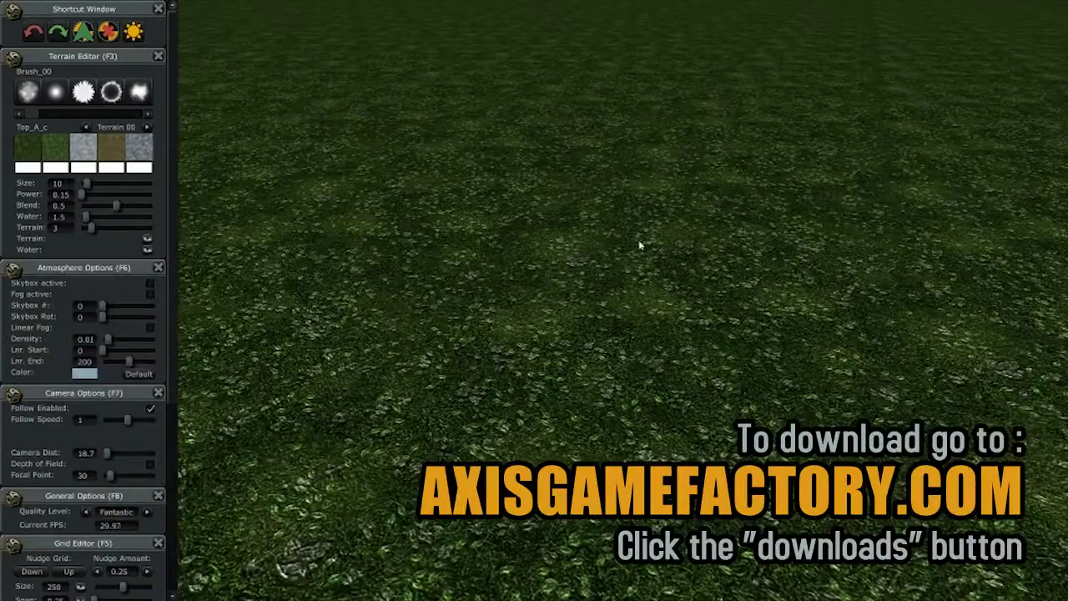
right_click_drag(639, 243, 417, 378)
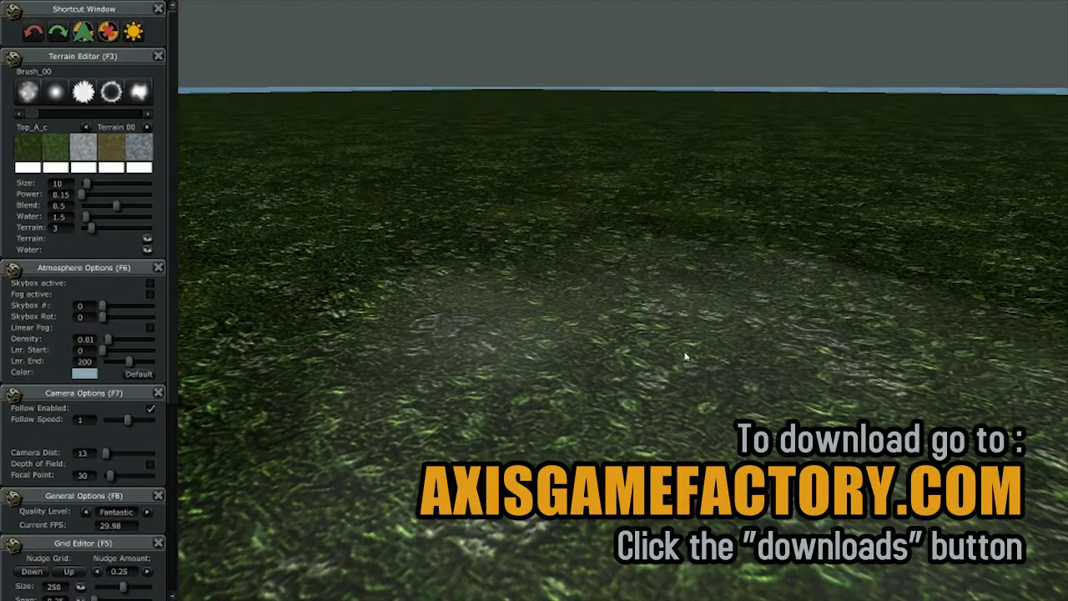
scroll(684, 357, "down", 5)
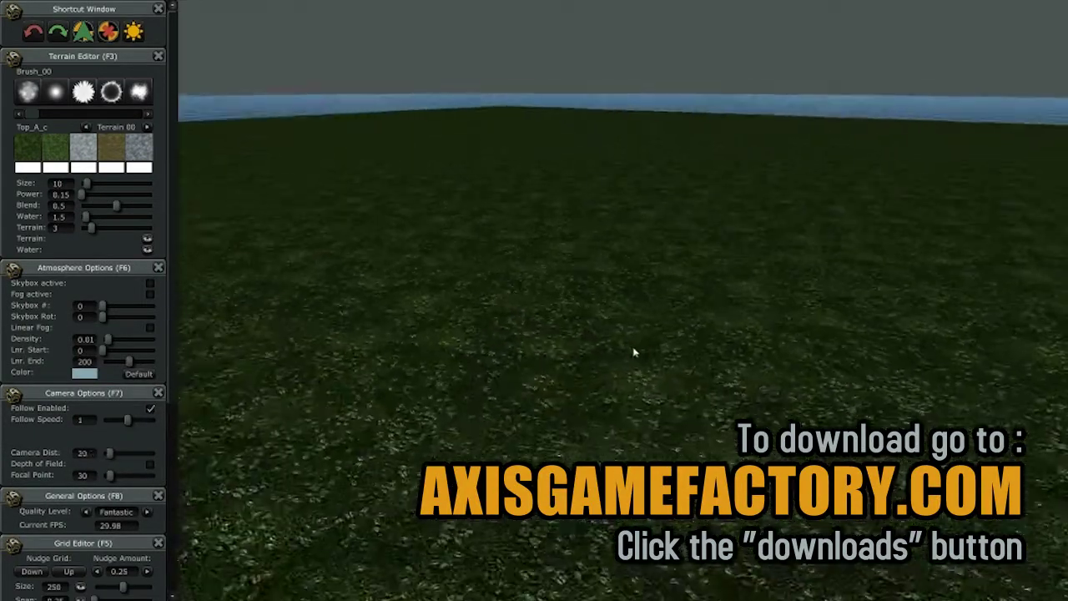
scroll(630, 352, "down", 3)
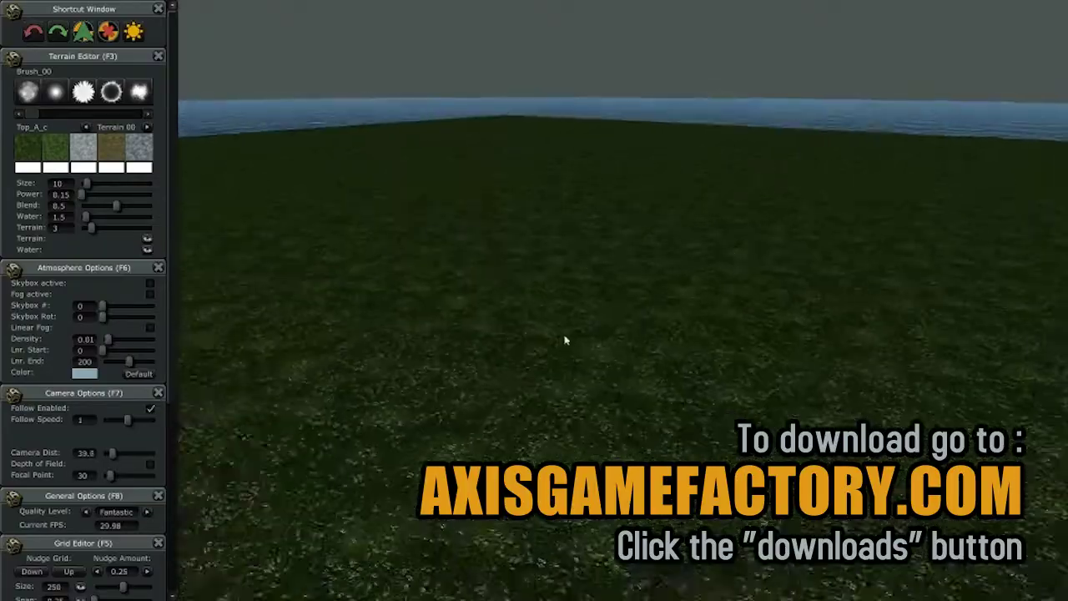
scroll(576, 334, "up", 2)
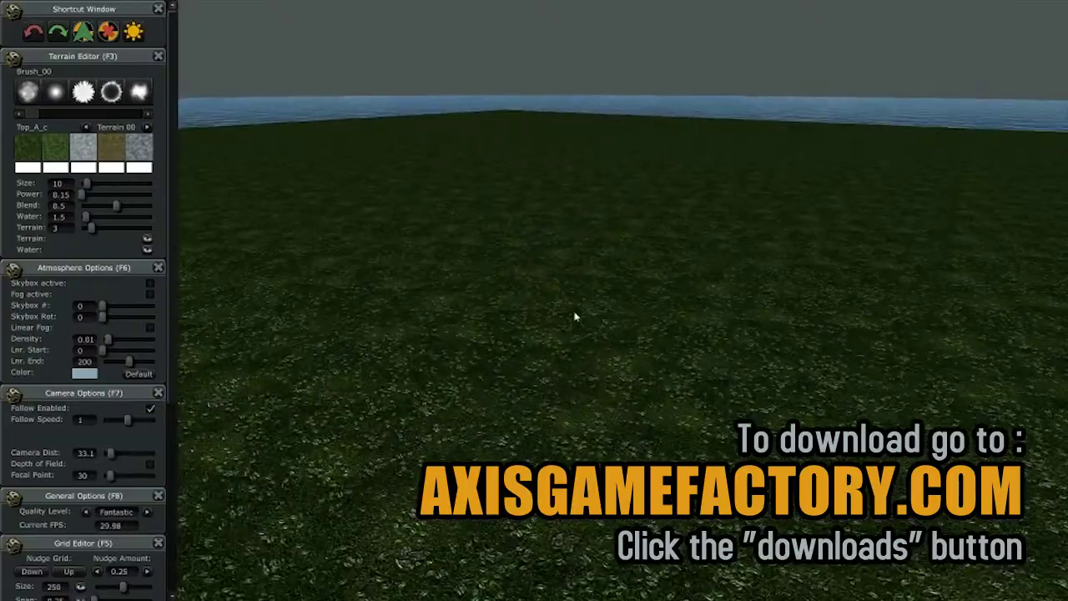
scroll(563, 340, "up", 3)
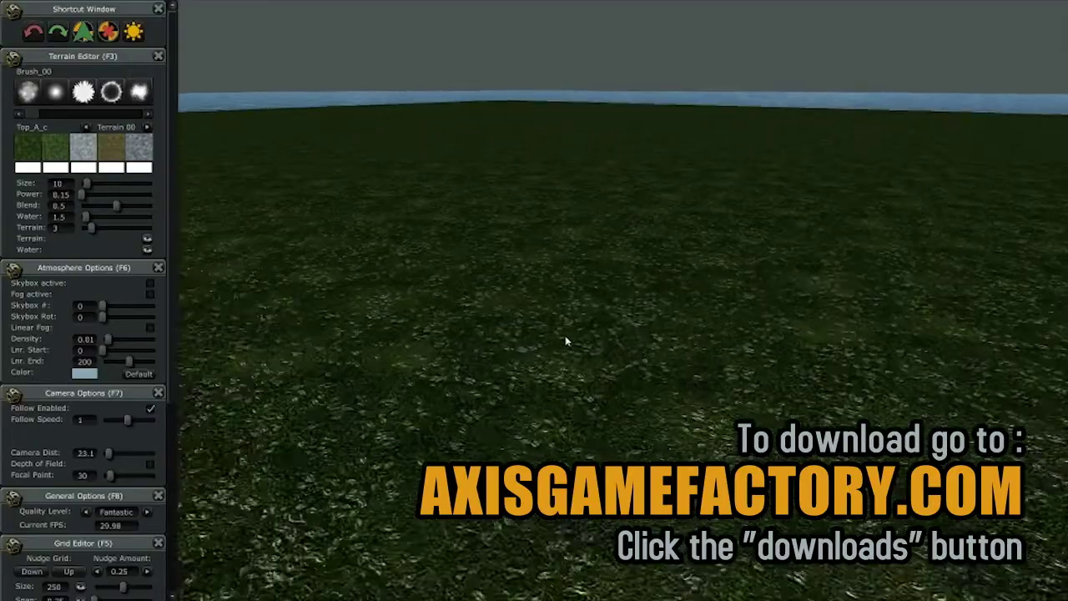
scroll(570, 333, "down", 2)
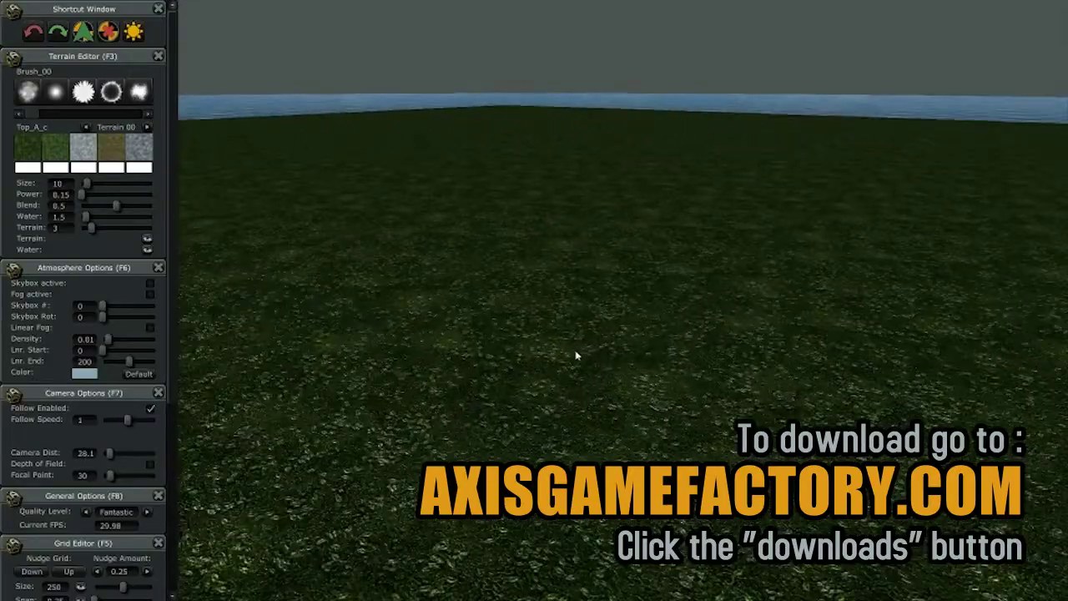
scroll(578, 363, "up", 2)
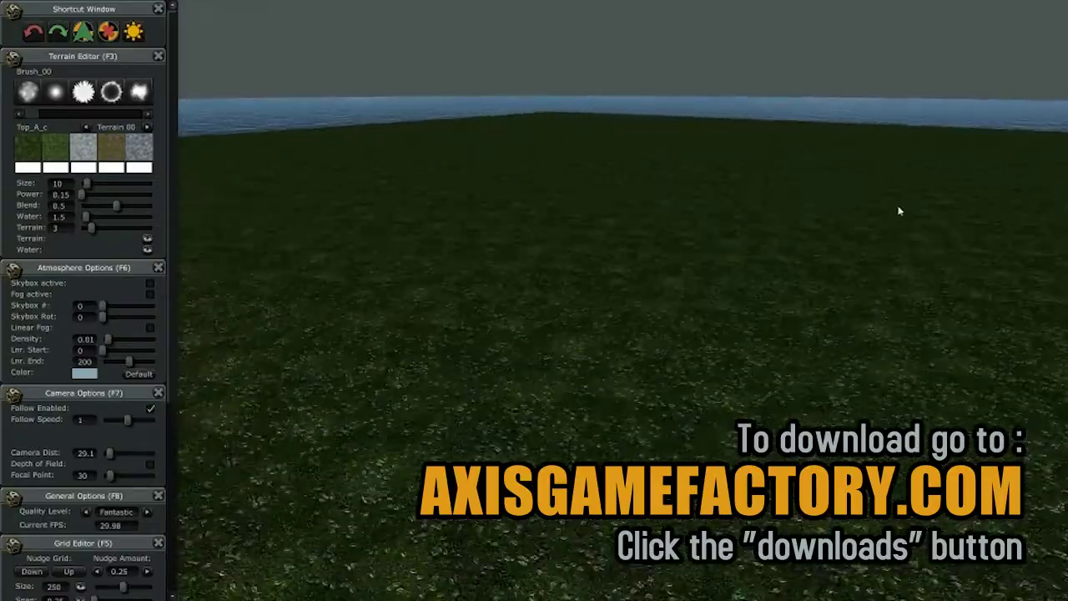
mouse_move(506, 320)
right_mouse_down()
mouse_move(648, 347)
mouse_move(505, 322)
mouse_move(759, 341)
mouse_move(611, 355)
mouse_move(689, 356)
mouse_move(878, 312)
mouse_move(716, 331)
mouse_move(508, 316)
mouse_move(558, 301)
right_mouse_up()
scroll(558, 300, "up", 1)
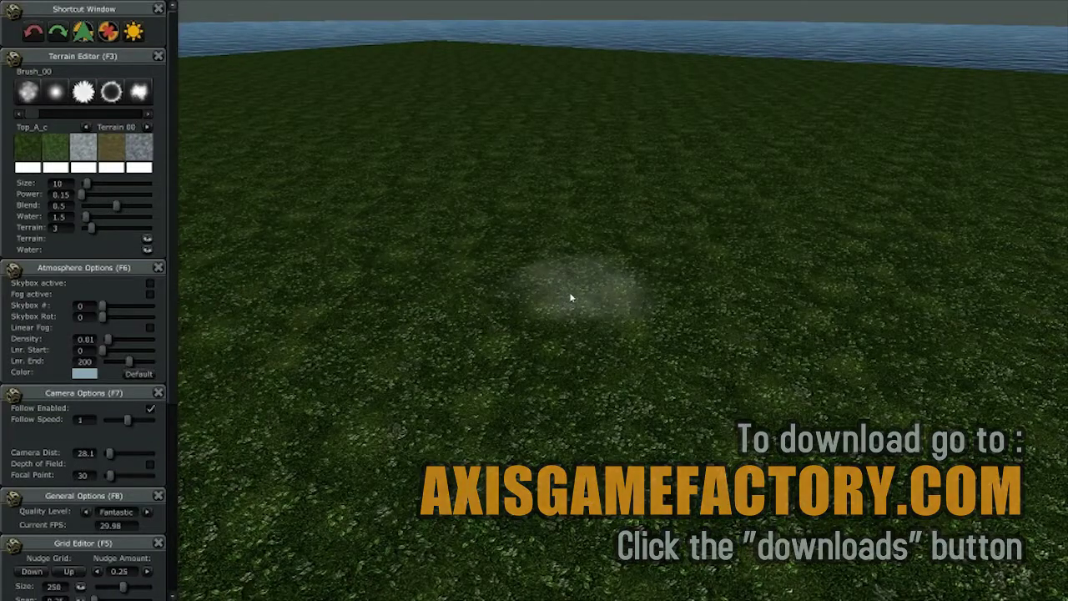
- Look through the radial menu's Windows, Mode, Terrain and Flowers options, and review the docked option windows down to Controls
right_click(548, 281)
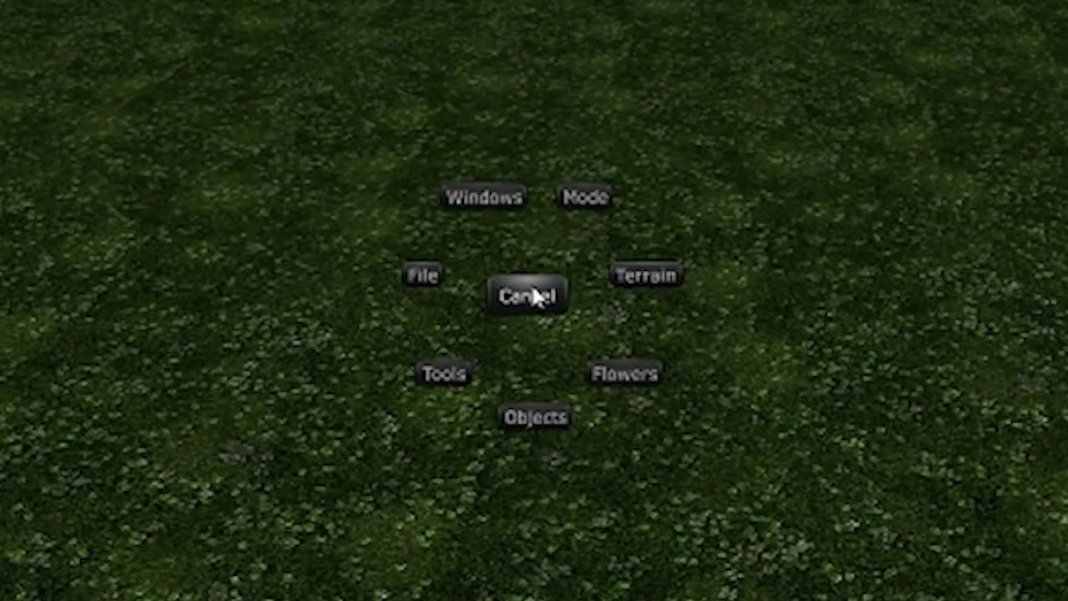
mouse_move(495, 194)
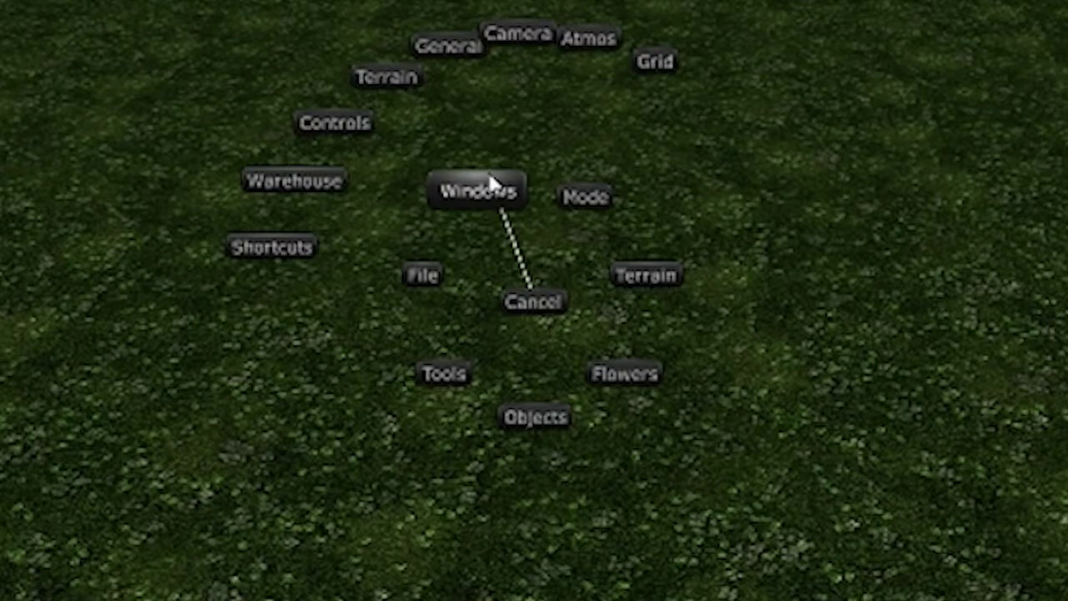
mouse_move(609, 205)
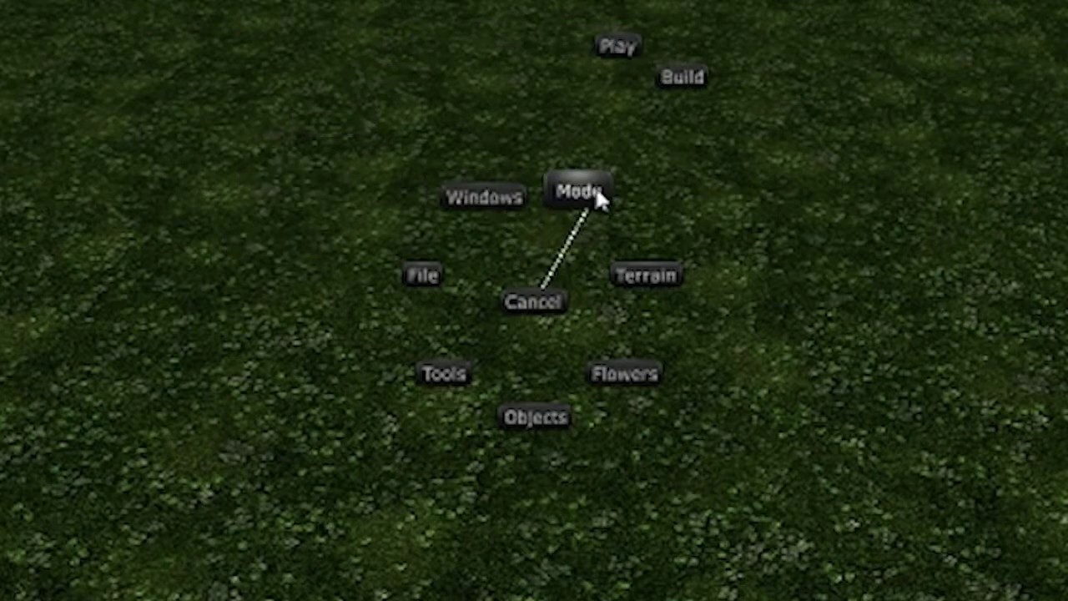
mouse_move(662, 267)
mouse_move(667, 362)
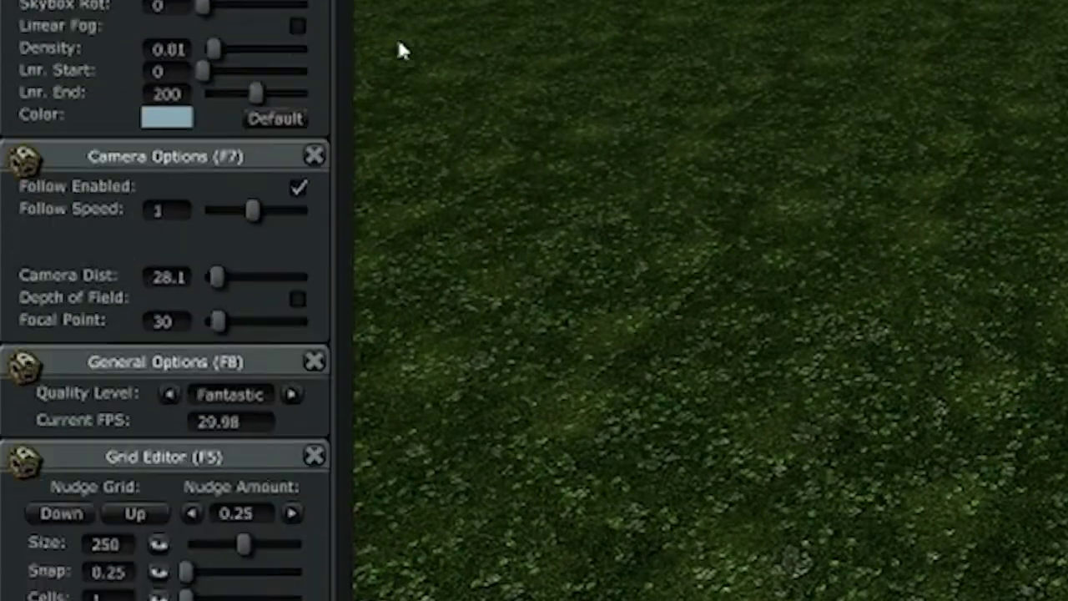
left_click_drag(397, 41, 408, 347)
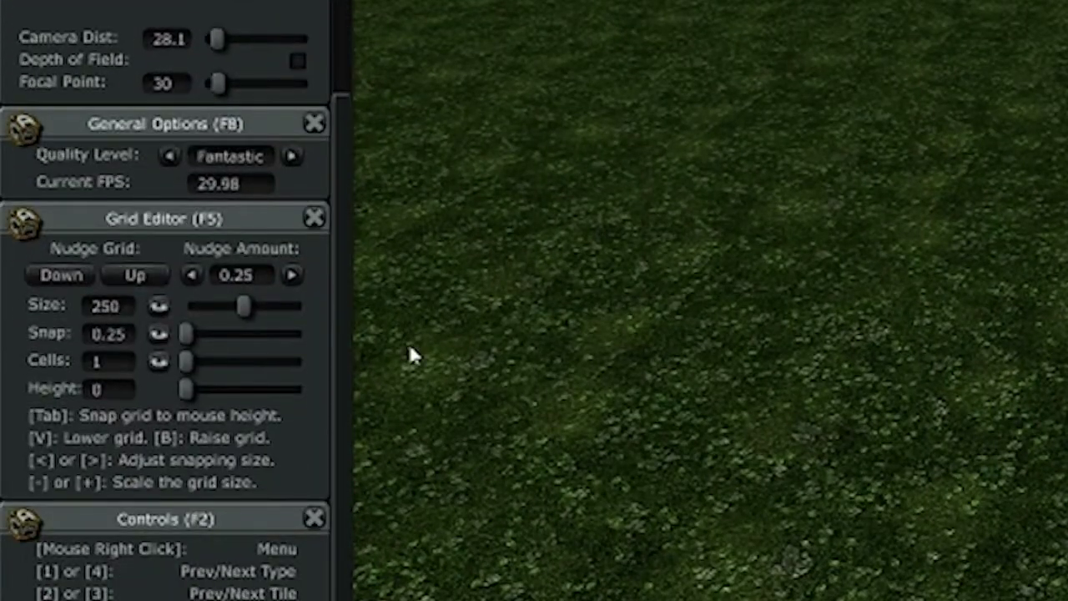
left_click_drag(394, 207, 426, 0)
scroll(433, 134, "down", 7)
scroll(467, 98, "up", 7)
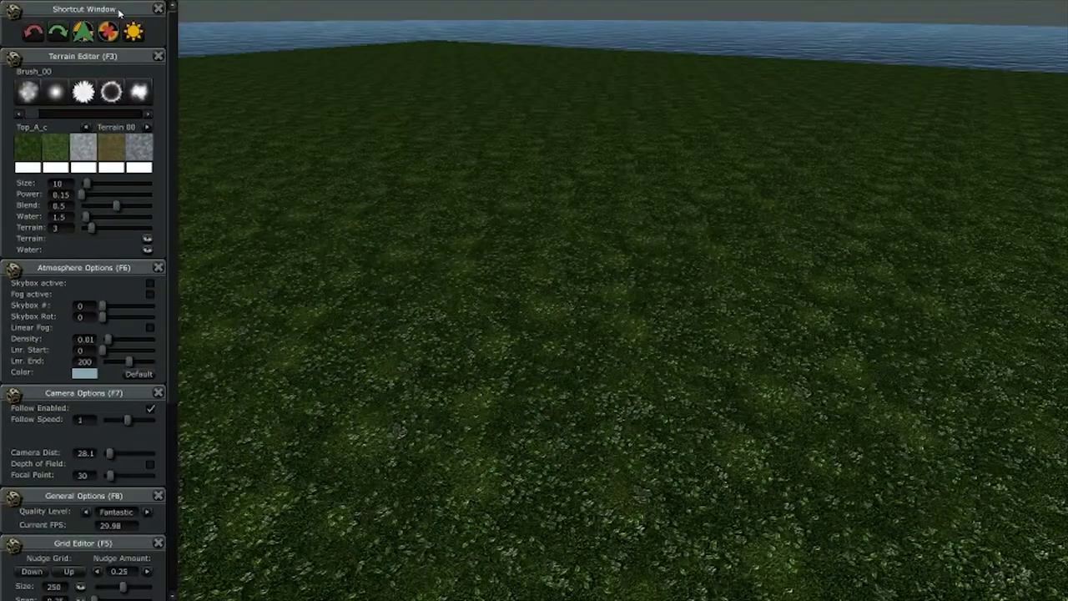
- Undock the Shortcut, Terrain Editor, Atmosphere Options, Camera Options and Controls windows onto the scene, and close the Controls window
left_click_drag(120, 12, 480, 92)
left_click_drag(92, 10, 554, 198)
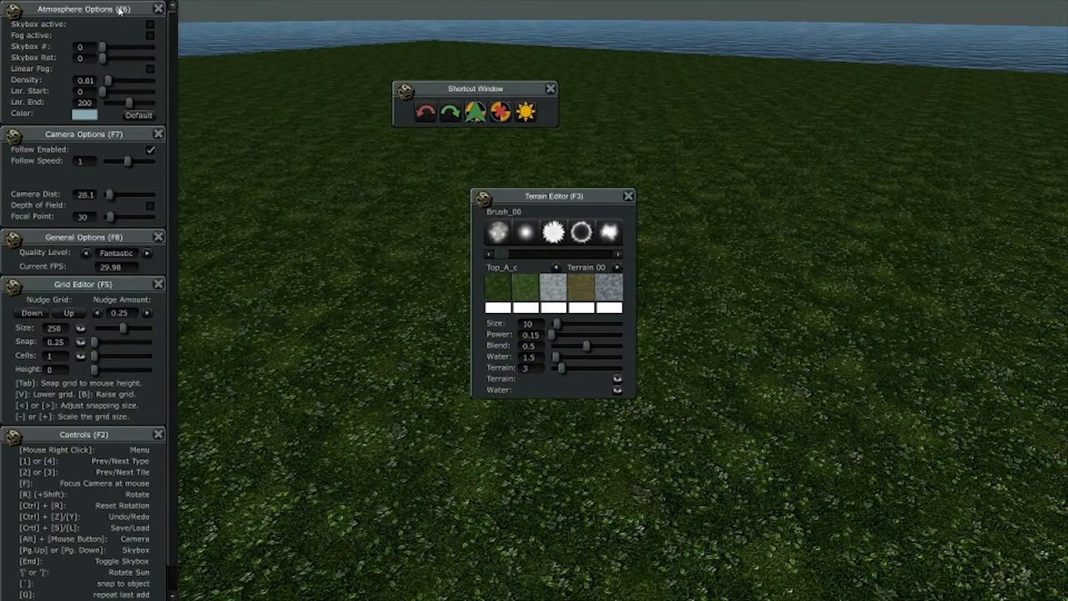
left_click_drag(119, 10, 366, 237)
left_click_drag(111, 10, 289, 73)
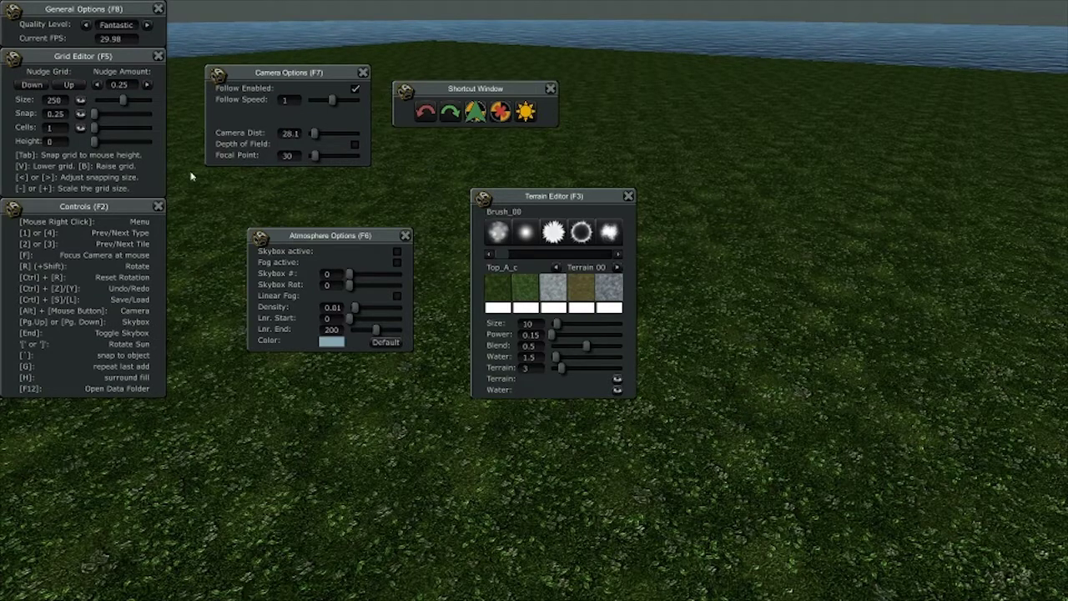
left_click_drag(159, 208, 444, 411)
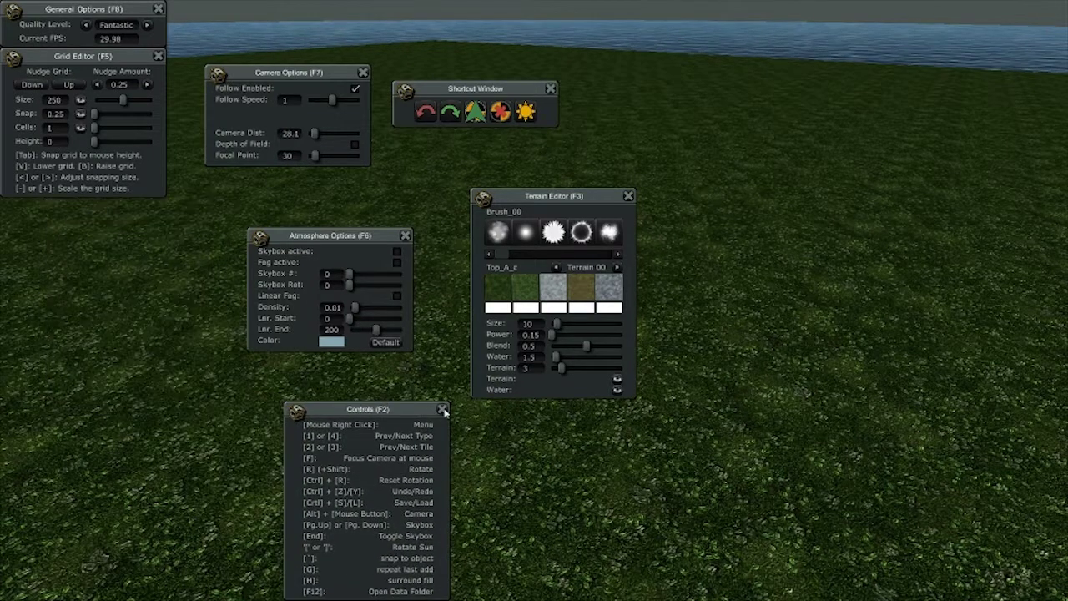
left_click(441, 410)
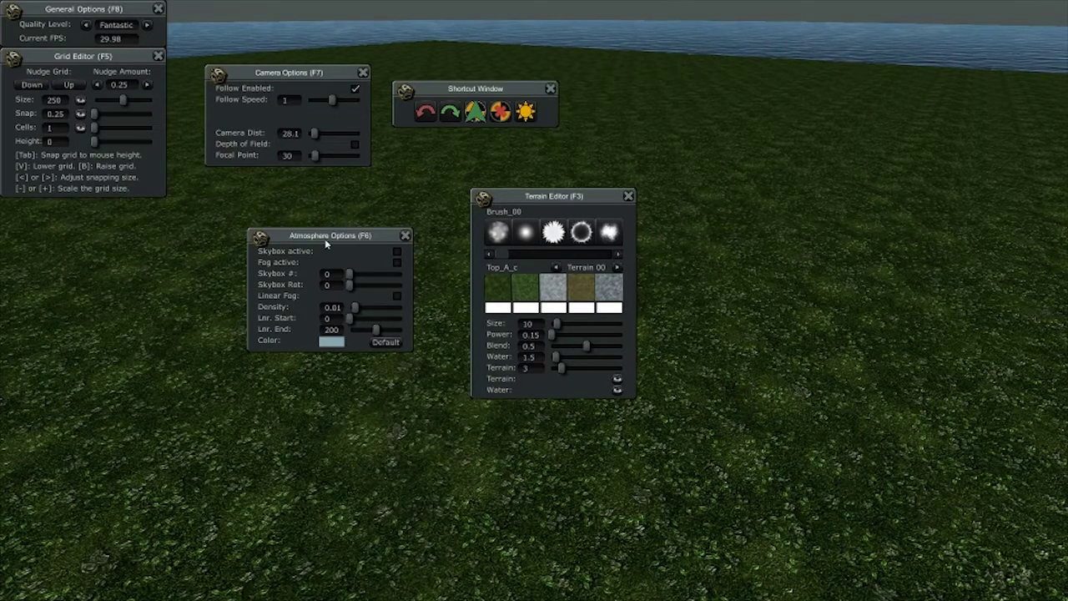
- Dock the Atmosphere Options, Camera Options and Shortcut windows again alongside General Options and Grid Editor
left_click_drag(327, 235, 81, 42)
left_click_drag(303, 72, 247, 45)
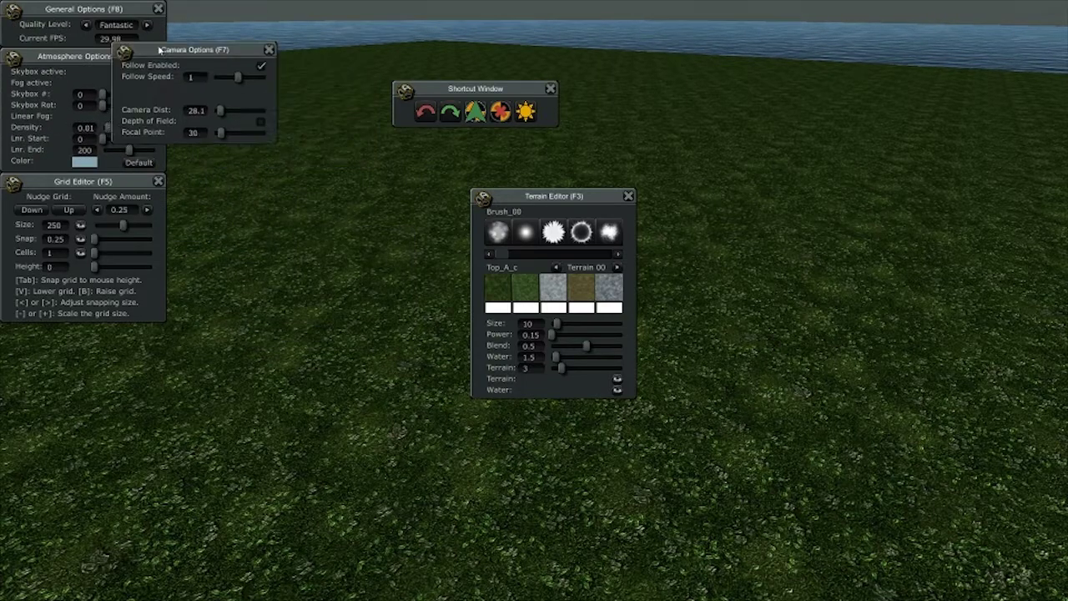
left_click_drag(479, 89, 88, 9)
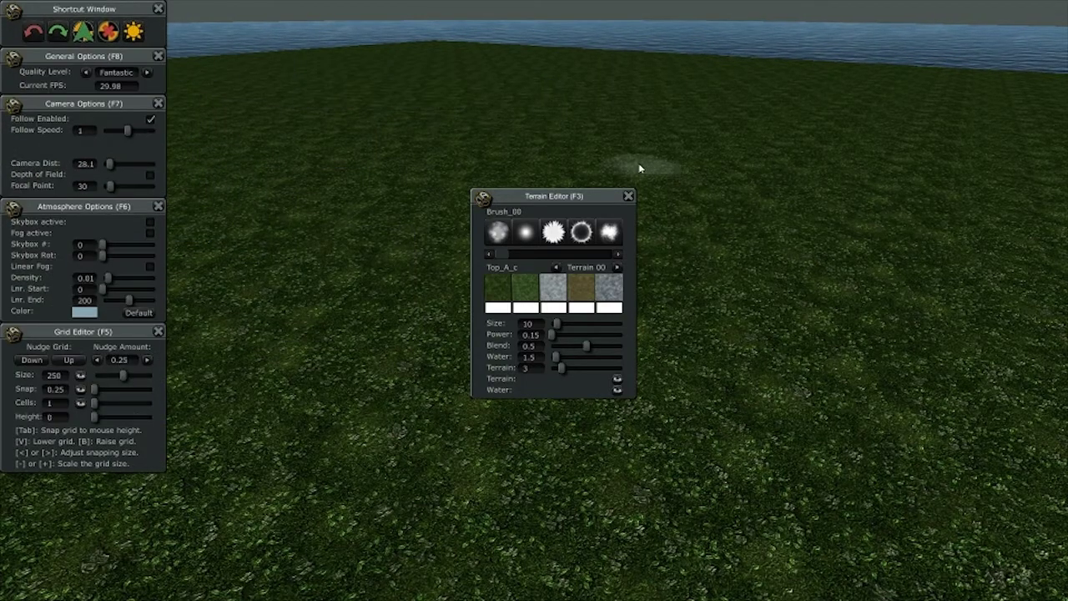
- Reposition the floating Terrain Editor window over the scene and close it
mouse_move(603, 195)
left_mouse_down()
mouse_move(290, 243)
mouse_move(267, 221)
left_mouse_up()
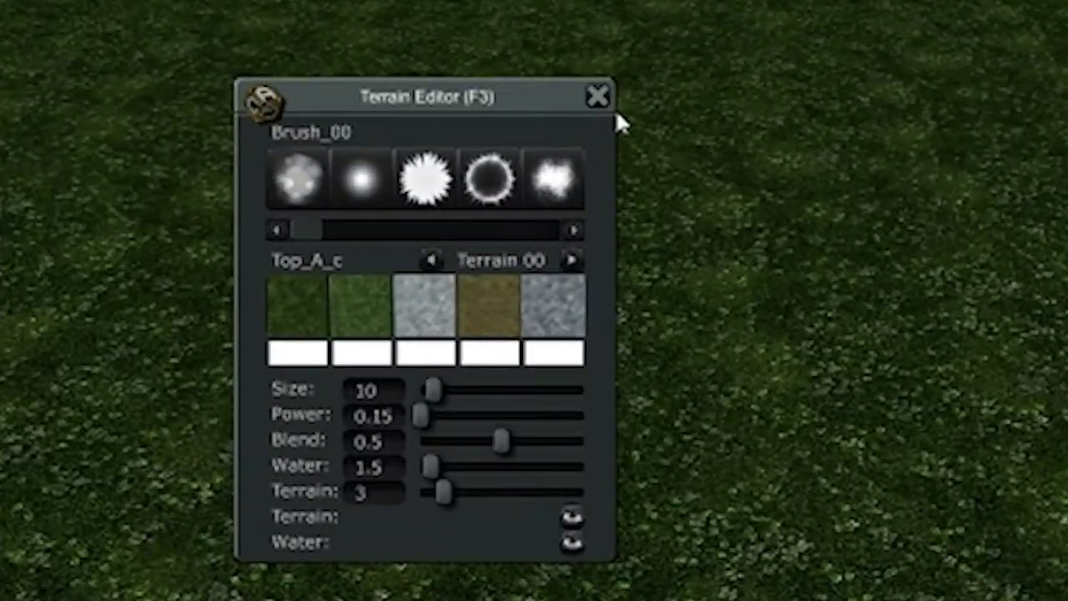
left_click(599, 96)
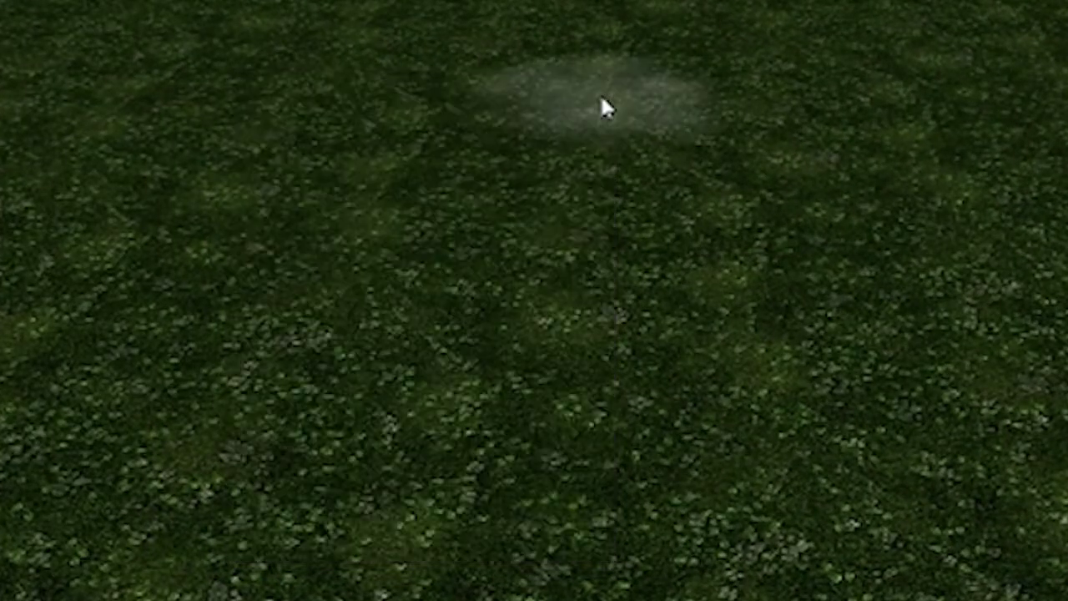
- Reopen the Terrain Editor window and dock it directly beneath General Options
right_click(569, 302)
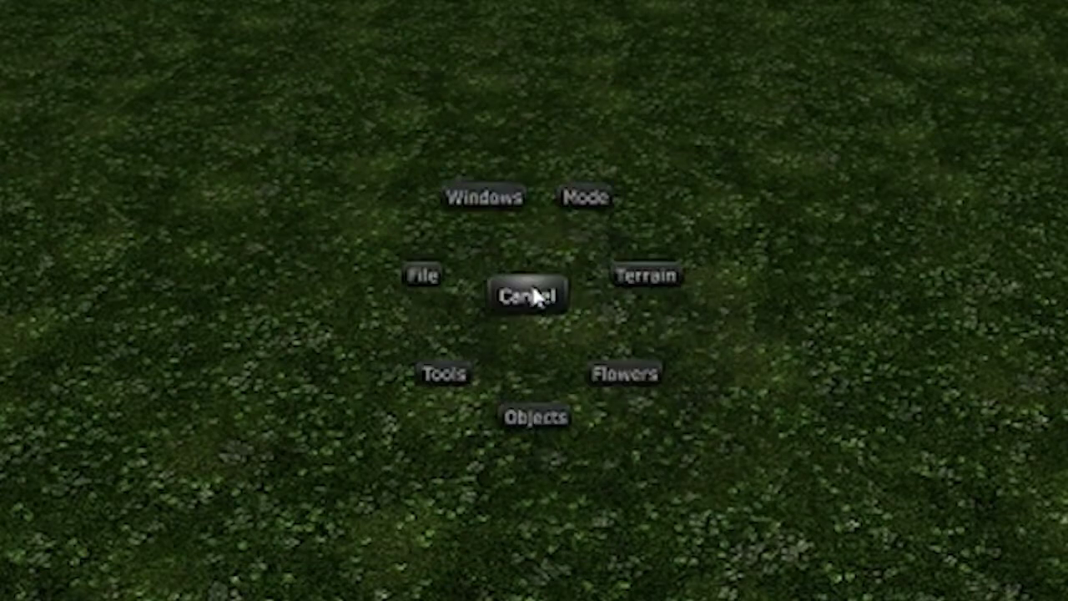
mouse_move(455, 177)
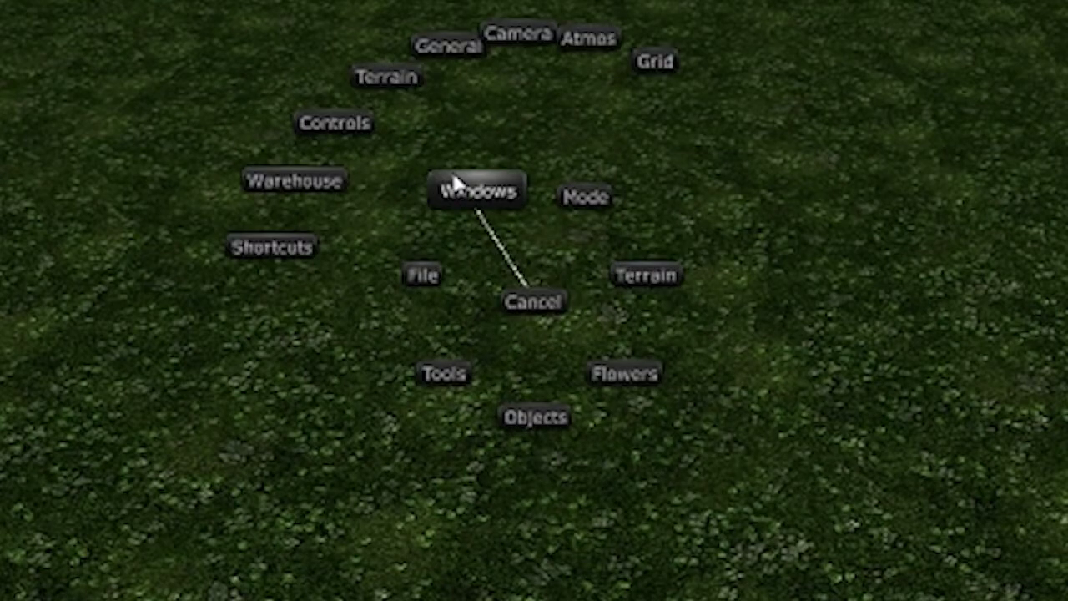
left_click(380, 74)
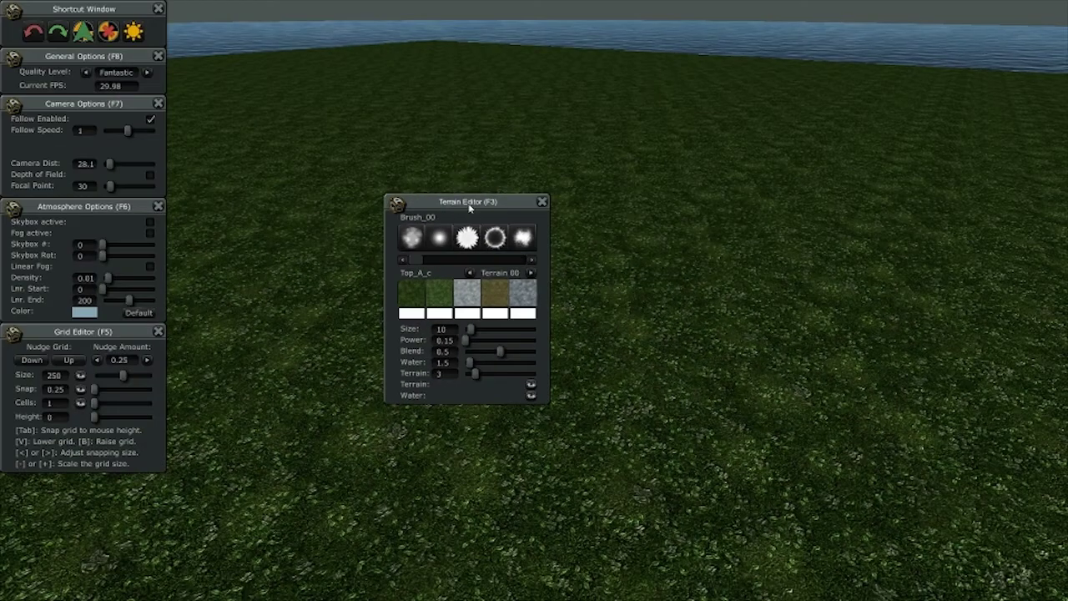
left_click_drag(470, 201, 84, 96)
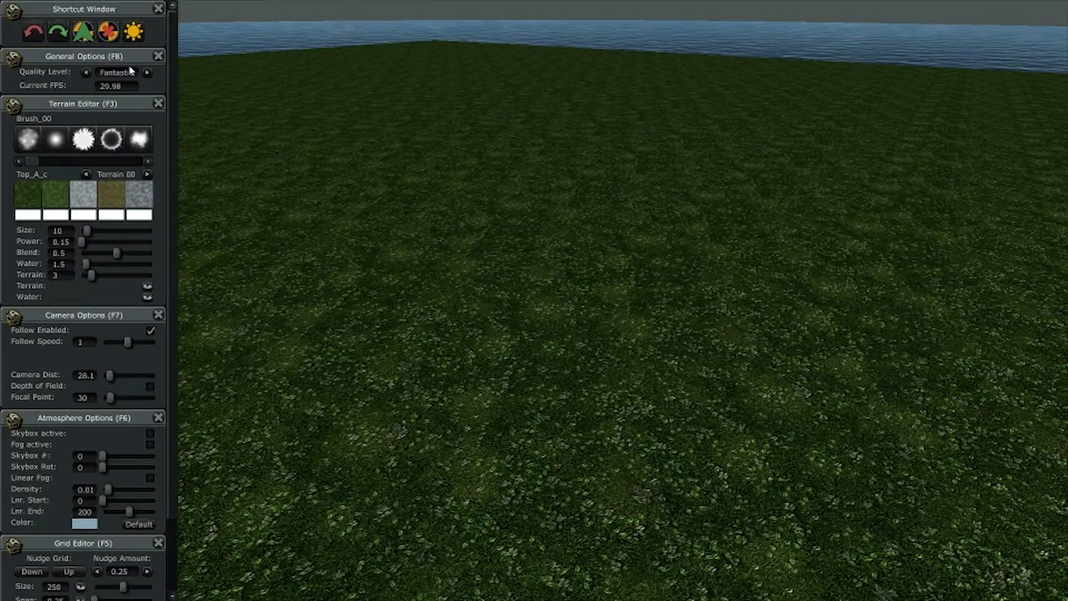
- Try the Beautiful quality level in an undocked General Options window, and restore Fantastic with the window docked again
left_click_drag(125, 58, 662, 286)
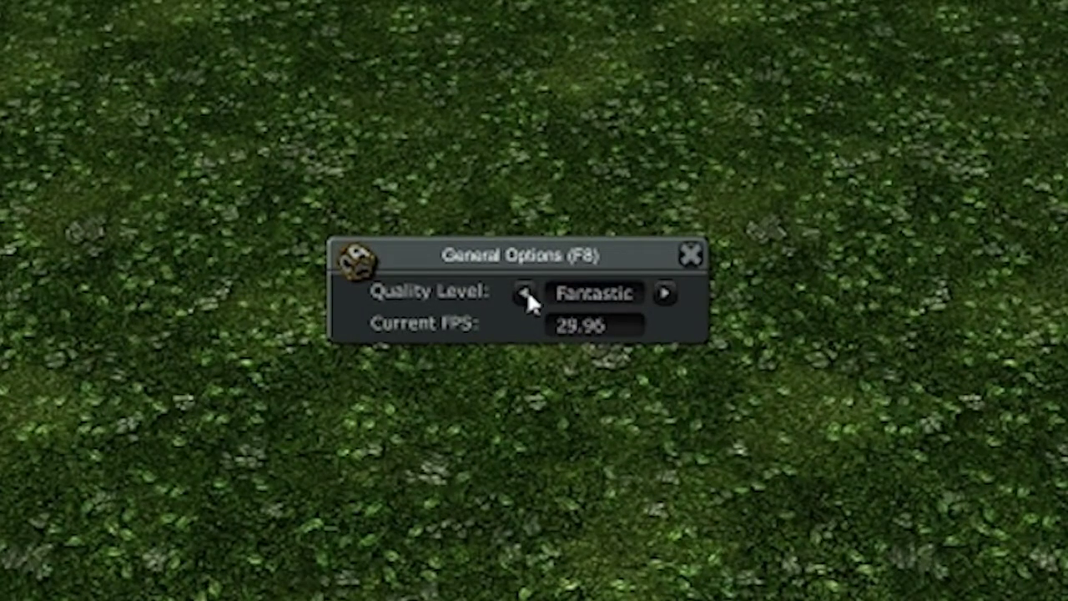
left_click(524, 293)
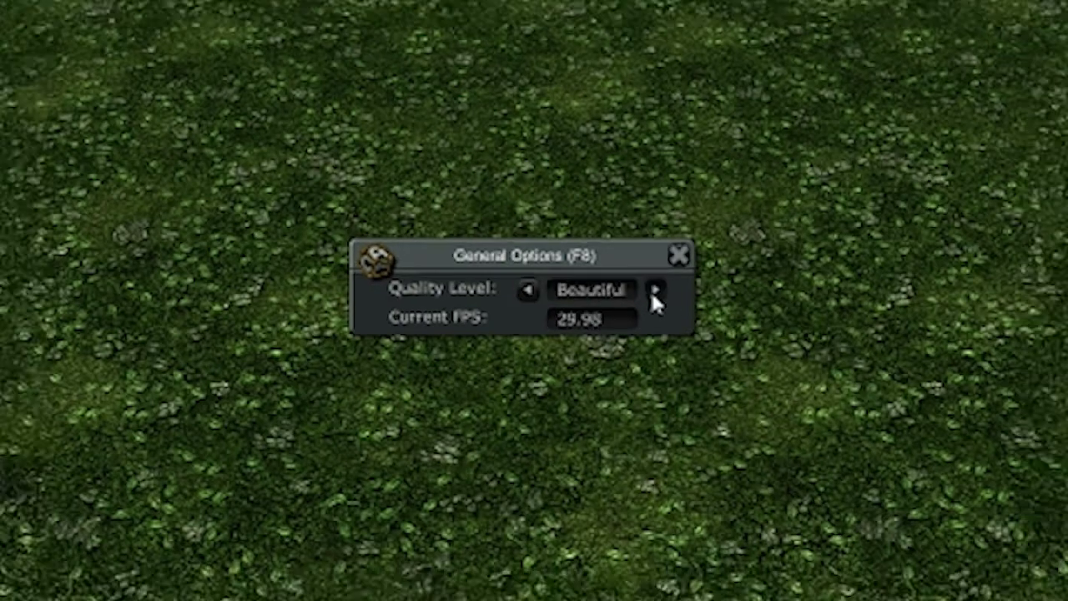
left_click(664, 293)
left_click_drag(581, 261, 559, 267)
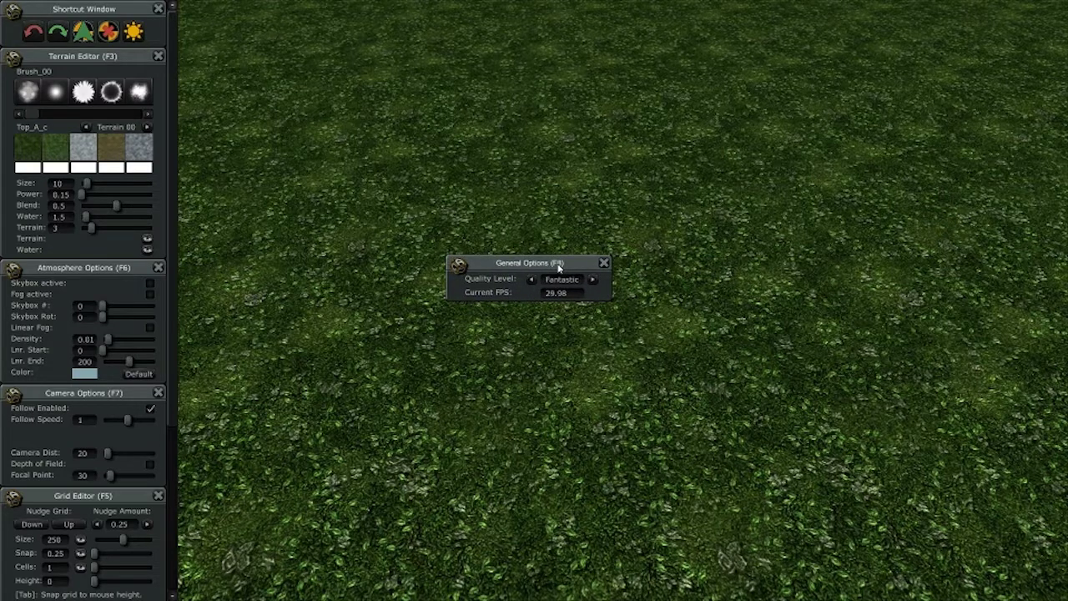
left_click_drag(558, 267, 124, 48)
- Switch the editor to Build mode and look over the empty construction grid up close
right_click(531, 298)
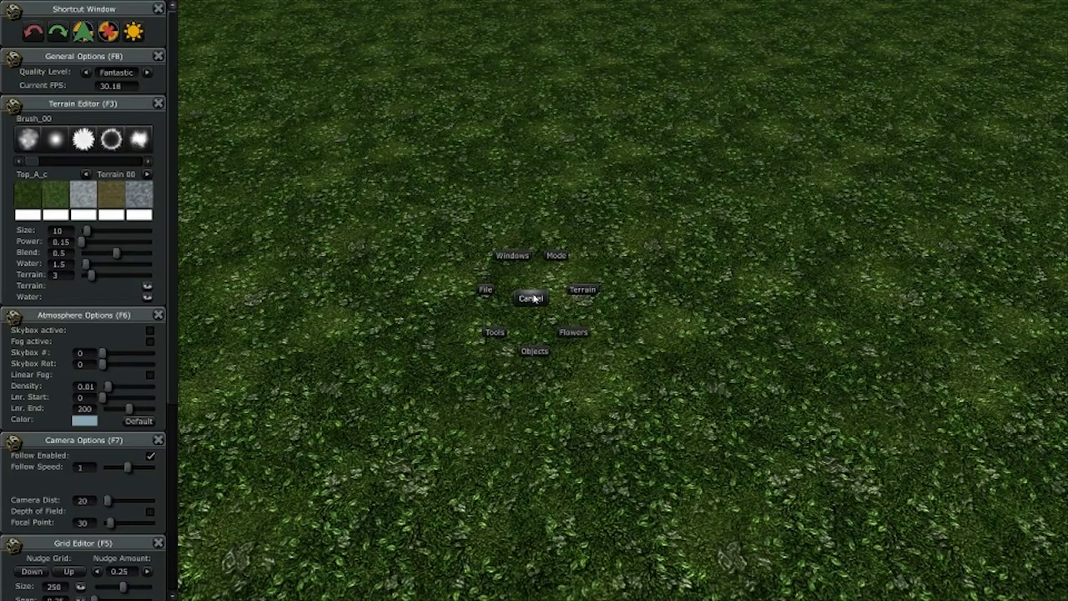
left_click(598, 202)
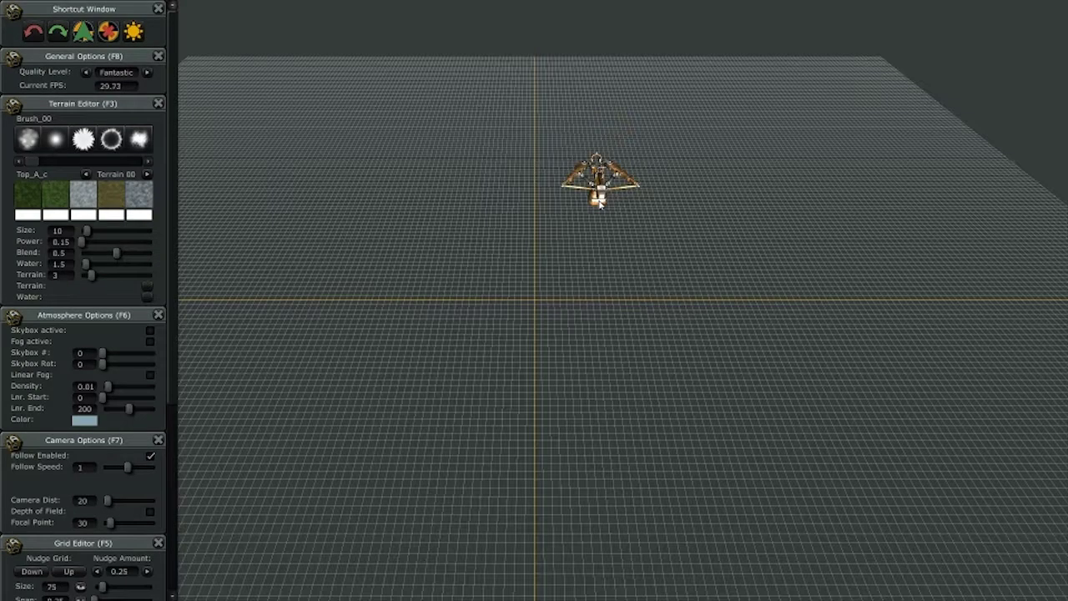
scroll(672, 366, "up", 5)
scroll(650, 362, "down", 3)
middle_click_drag(628, 357, 518, 351)
scroll(621, 357, "up", 5)
scroll(629, 357, "down", 4)
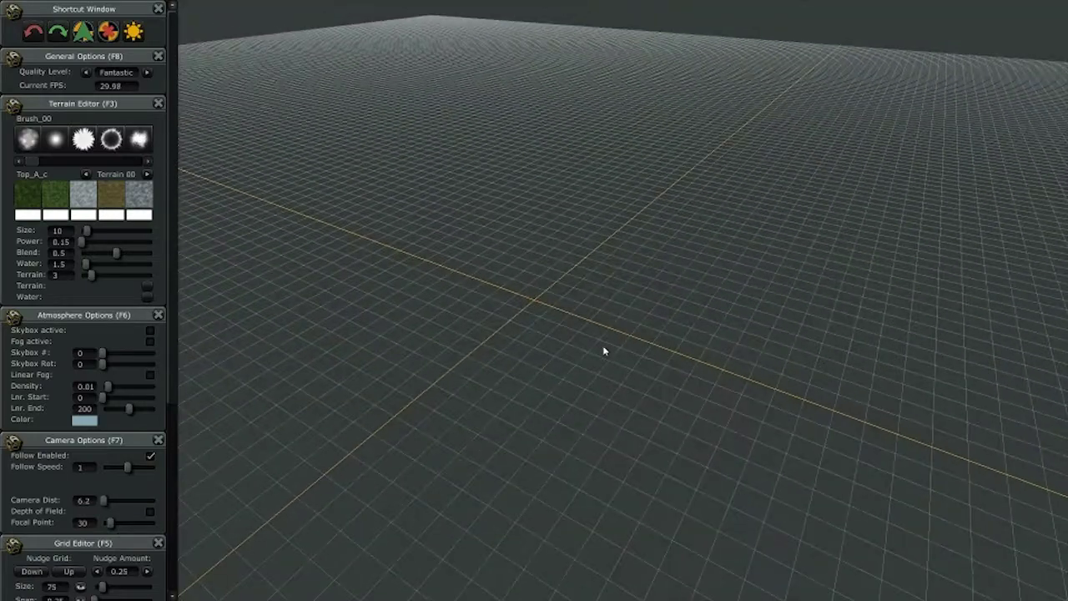
scroll(606, 352, "up", 2)
middle_click_drag(606, 351, 649, 302)
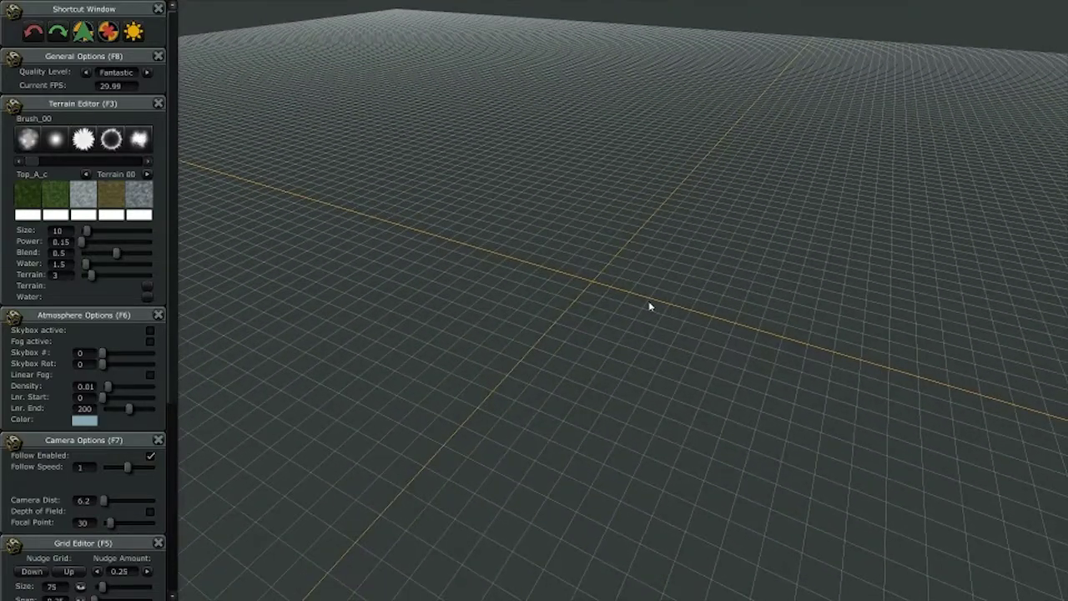
- Open the Warehouse window, place it near the upper edge of the scene beside the docked windows, and make it taller
right_click(532, 299)
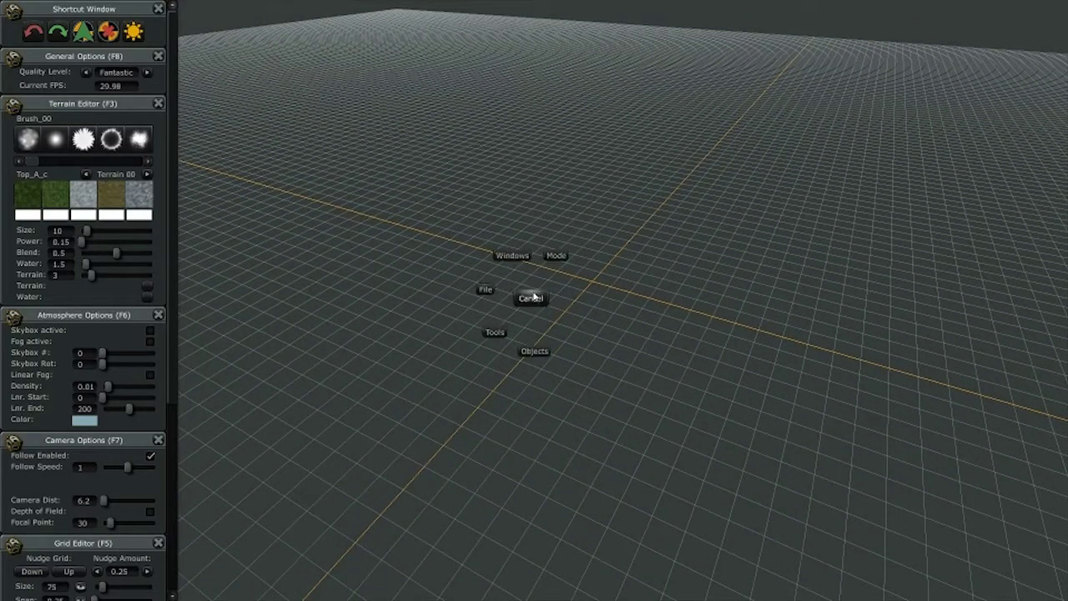
mouse_move(511, 255)
left_click(426, 247)
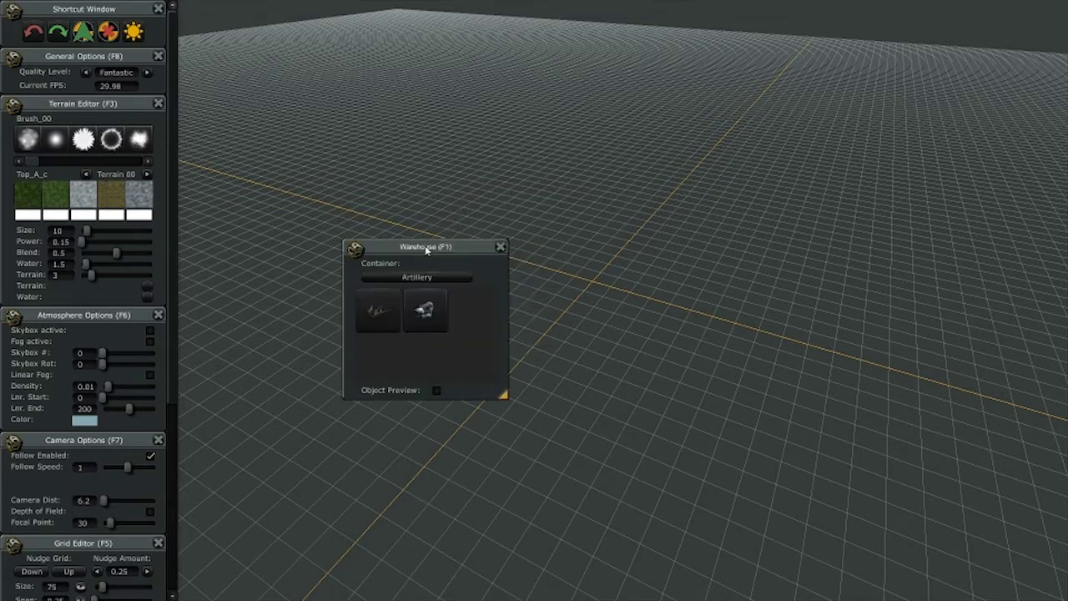
left_click_drag(428, 244, 359, 70)
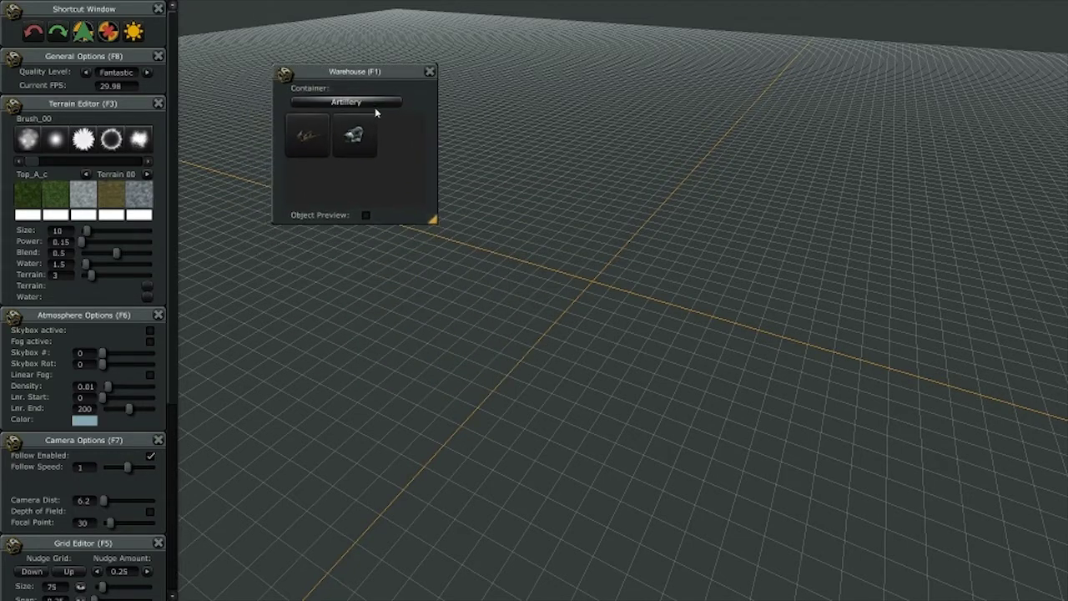
left_click_drag(431, 220, 417, 331)
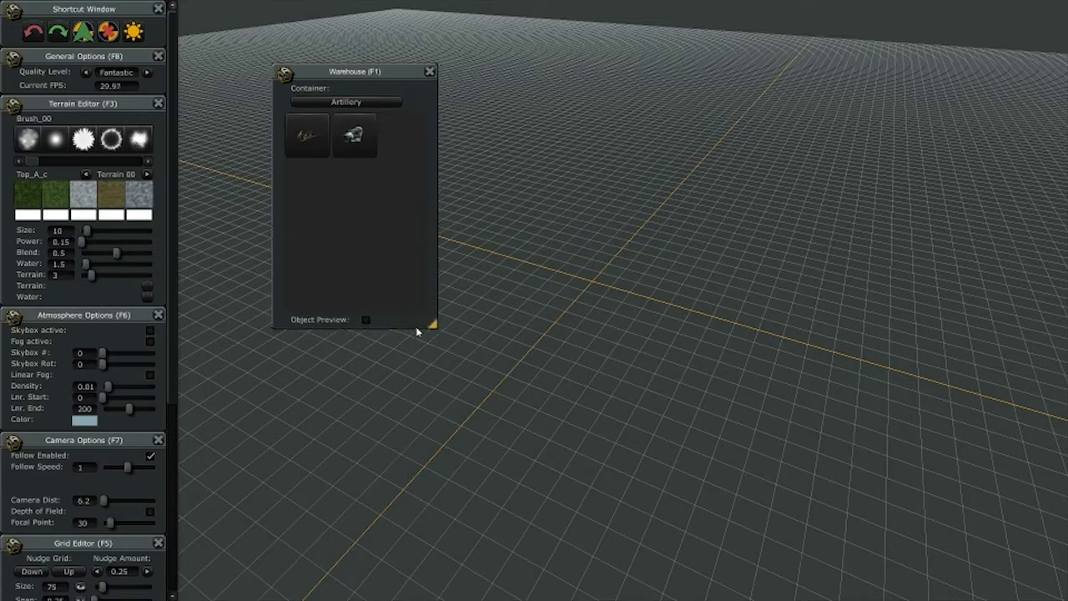
mouse_move(376, 72)
left_mouse_down()
mouse_move(410, 79)
mouse_move(361, 63)
left_mouse_up()
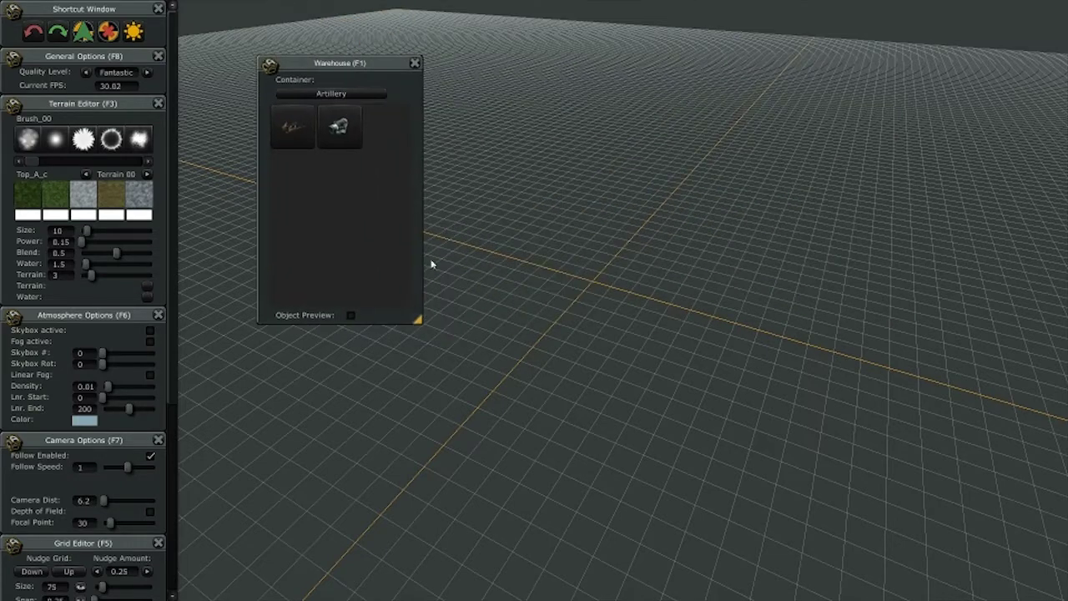
- Turn on Object Preview in the Warehouse, move the preview window clear of it, and try the Artillery container's Ballista over the grid
left_click(351, 317)
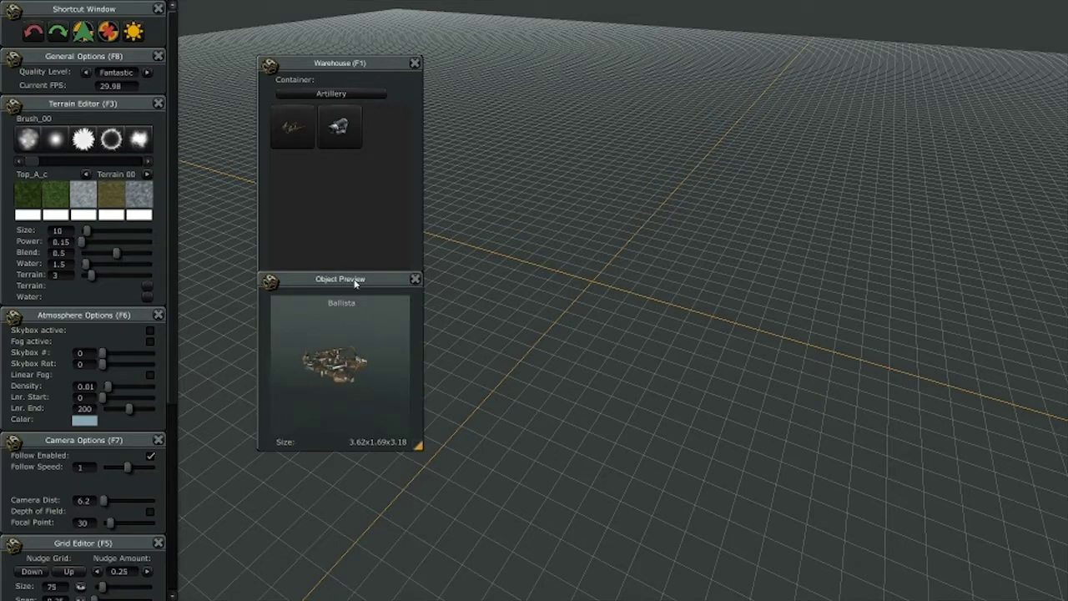
left_click_drag(341, 277, 843, 350)
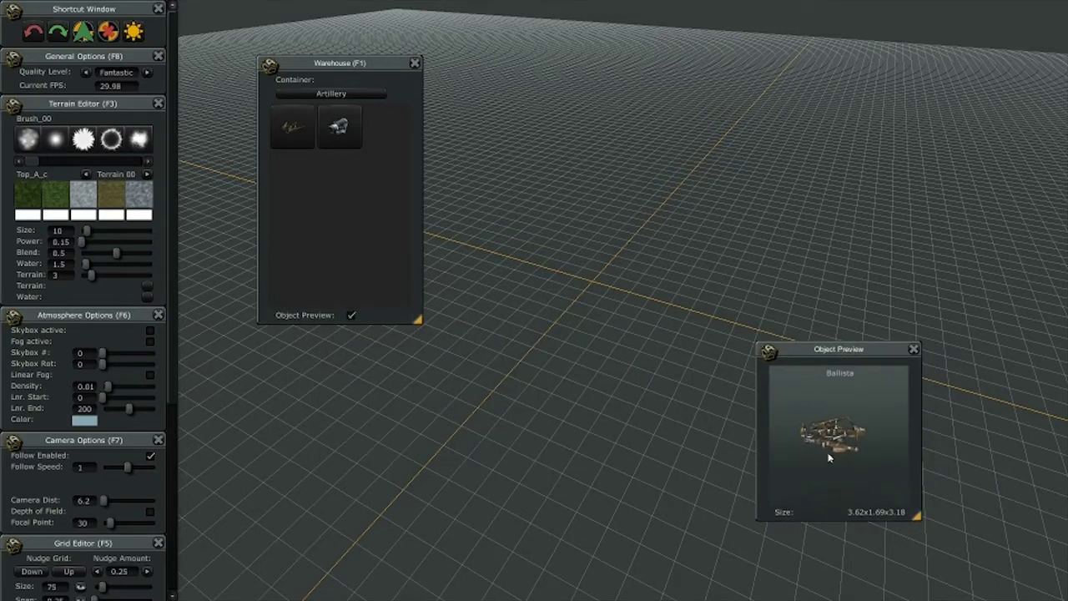
left_click_drag(848, 436, 583, 356)
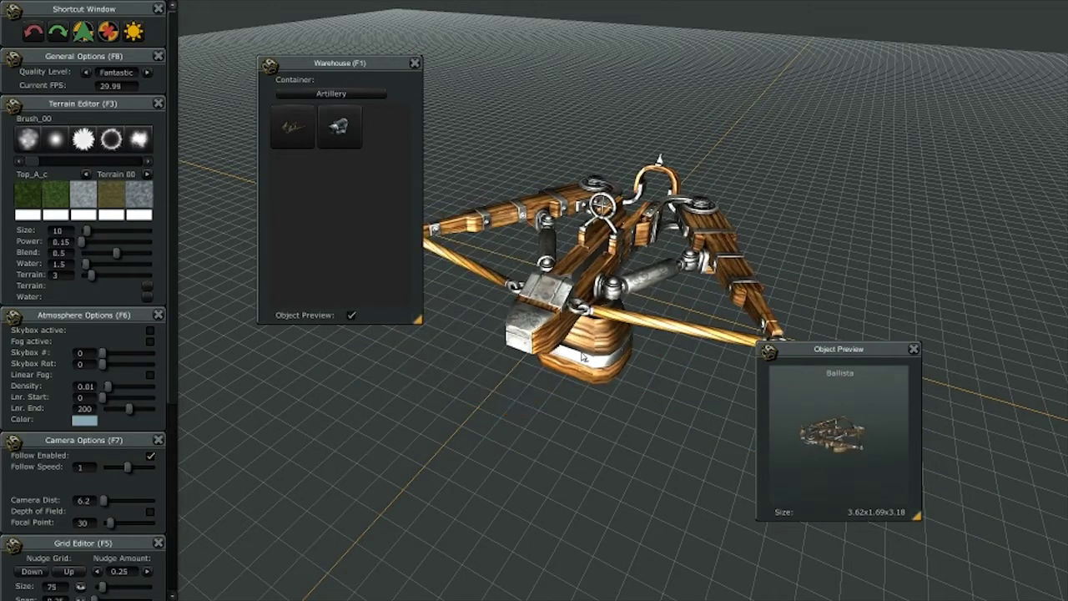
scroll(582, 356, "down", 1)
scroll(582, 356, "up", 1)
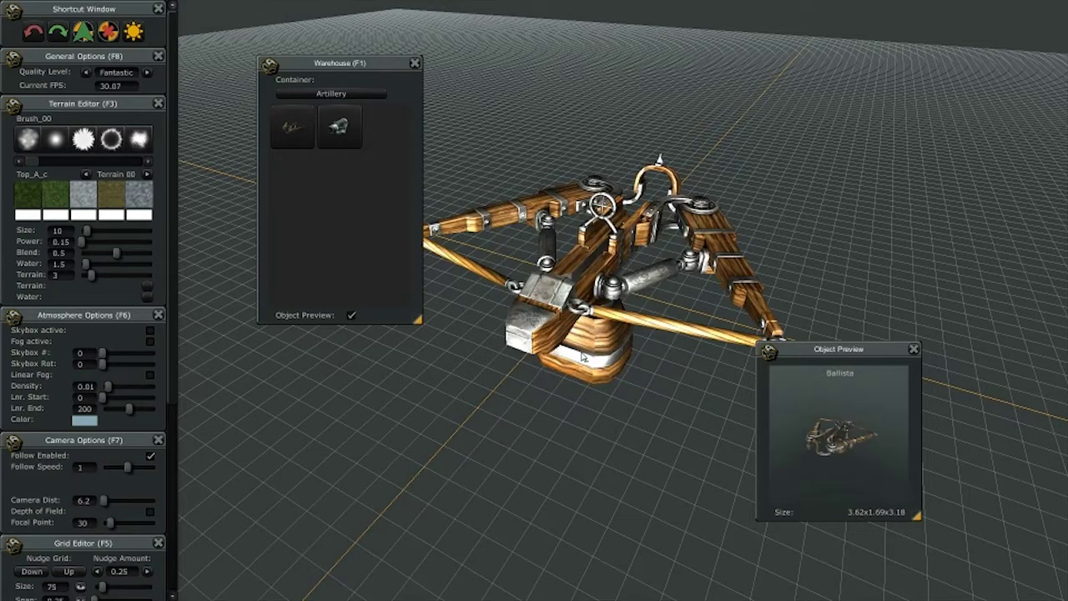
scroll(582, 356, "down", 1)
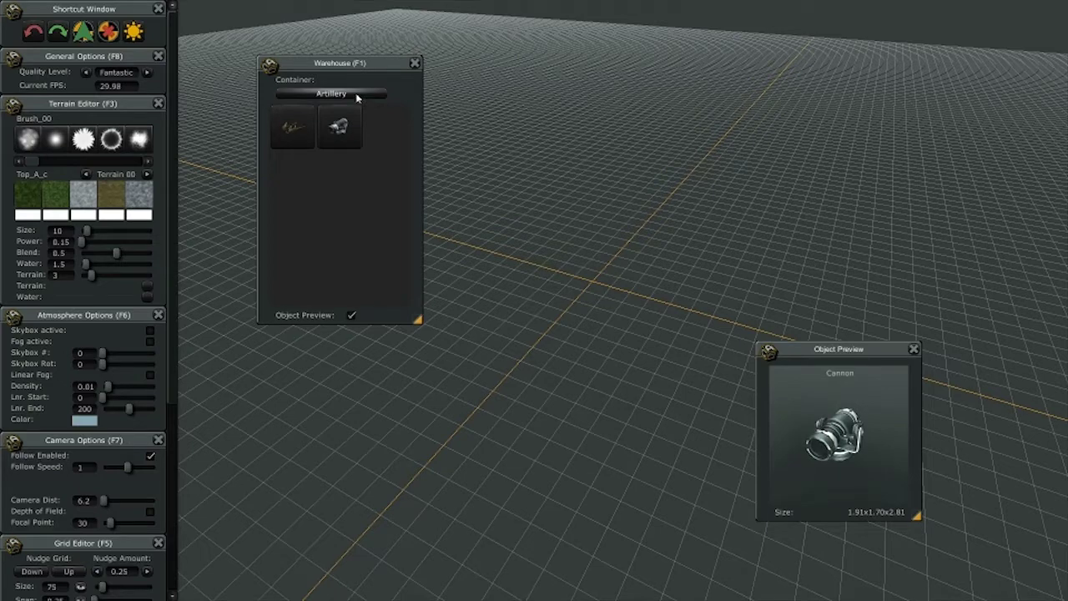
- Switch the Warehouse container to Fantasy and preview House01a, with more of the construction grid in view
left_click(362, 94)
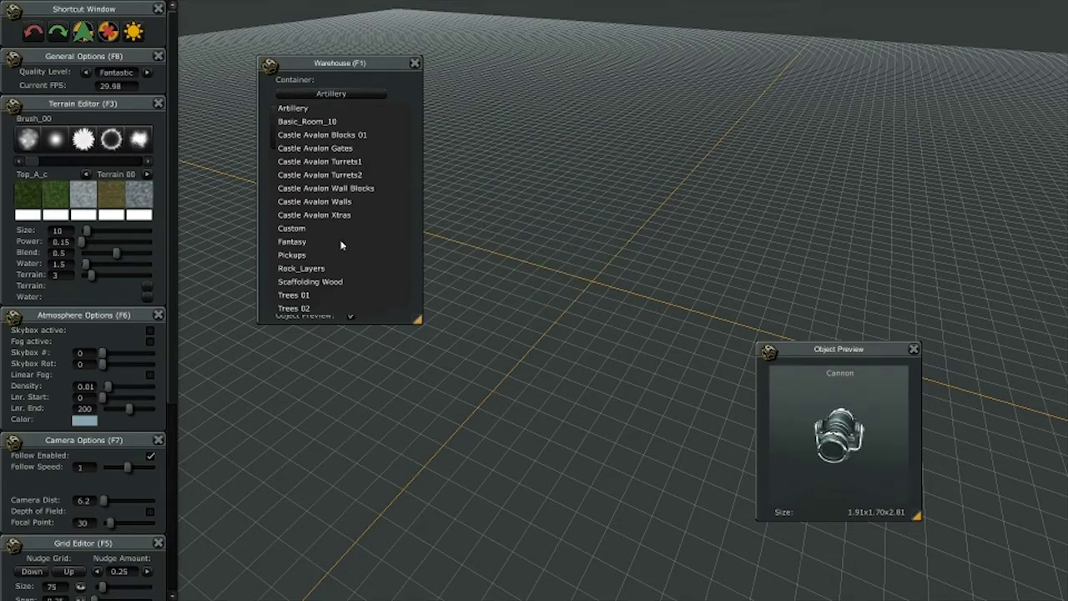
left_click(291, 242)
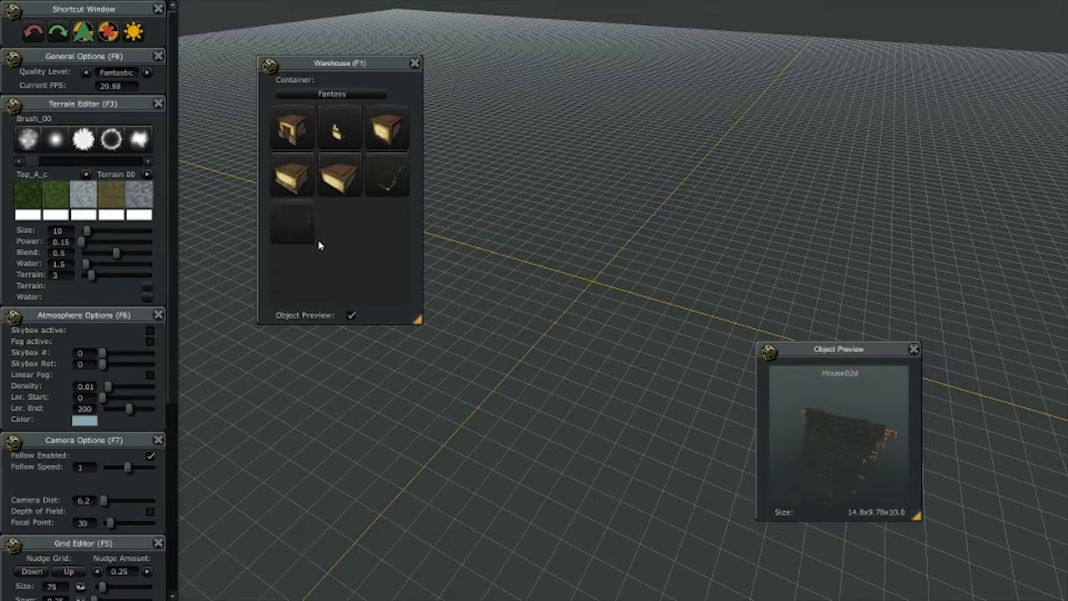
left_click(293, 129)
right_click(589, 294)
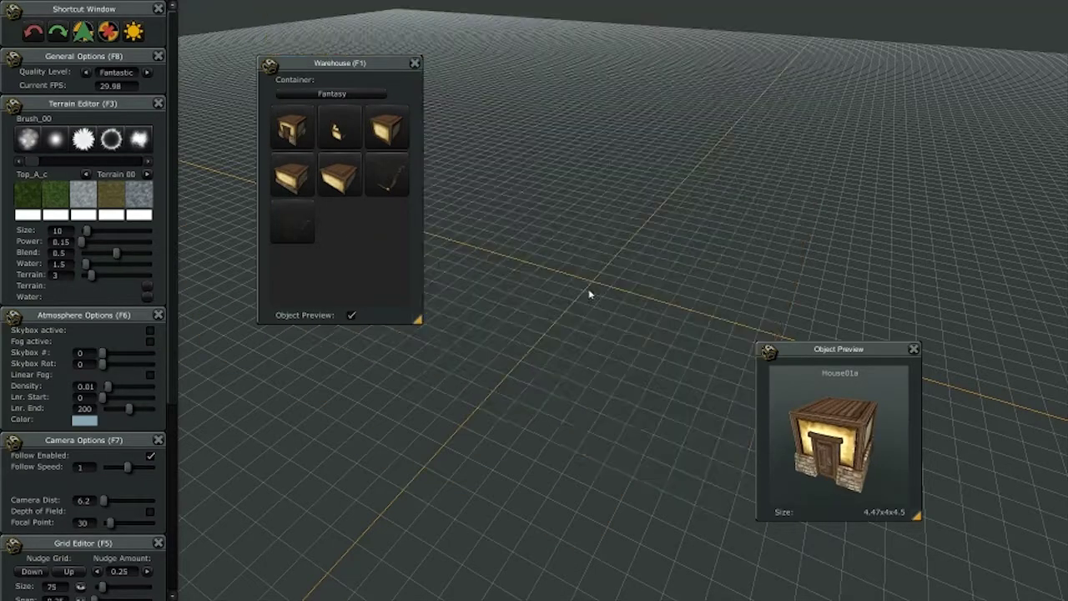
scroll(587, 292, "down", 5)
scroll(536, 280, "up", 2)
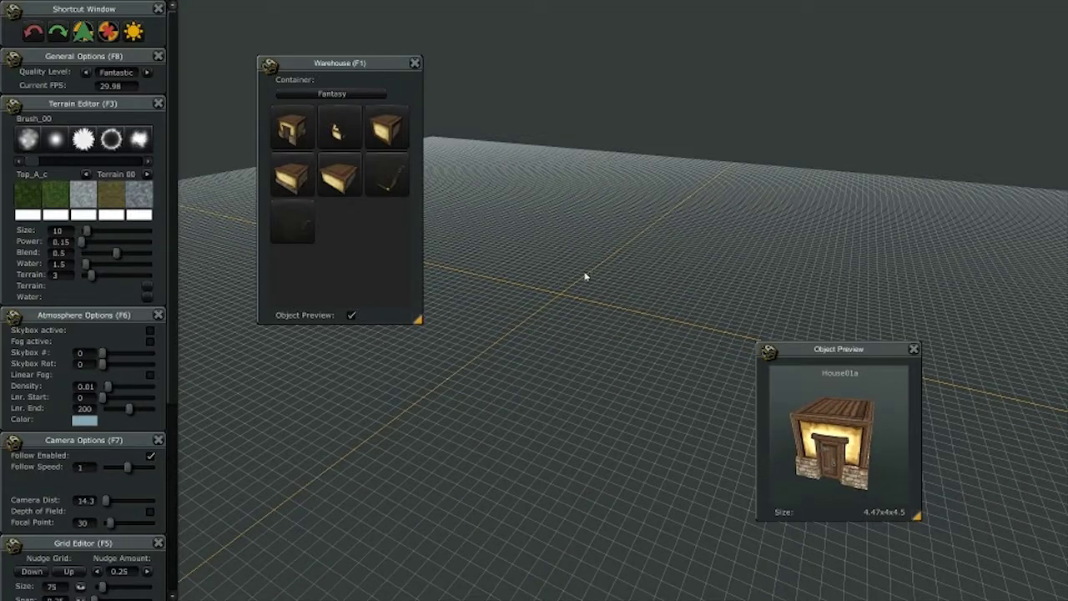
- Cycle through the Fantasy building pieces over the grid, including House02d, House02b and House01c
left_click(294, 129)
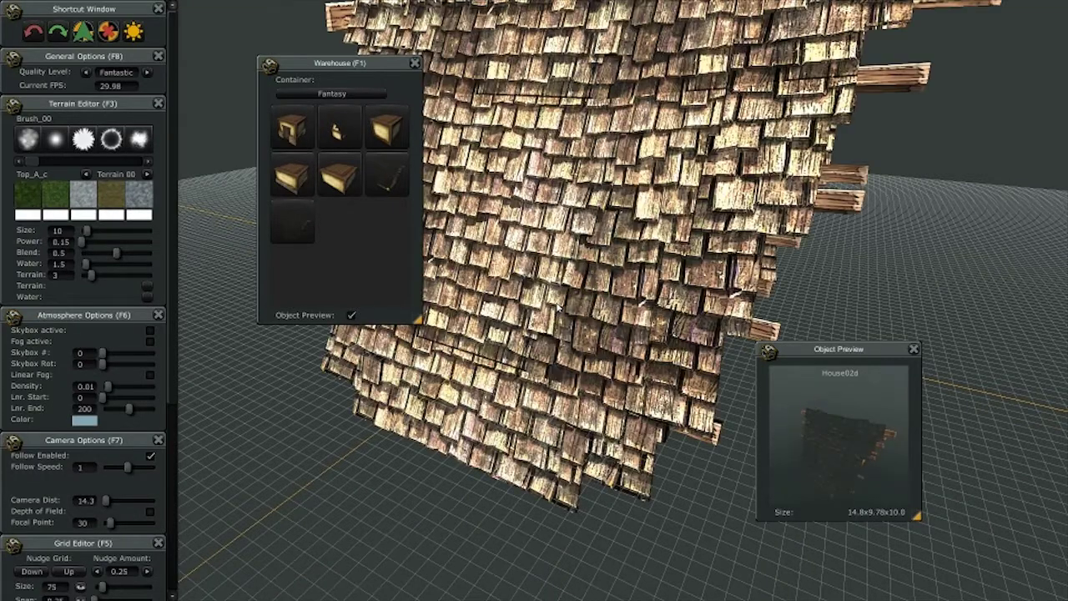
scroll(559, 307, "down", 1)
scroll(560, 291, "down", 1)
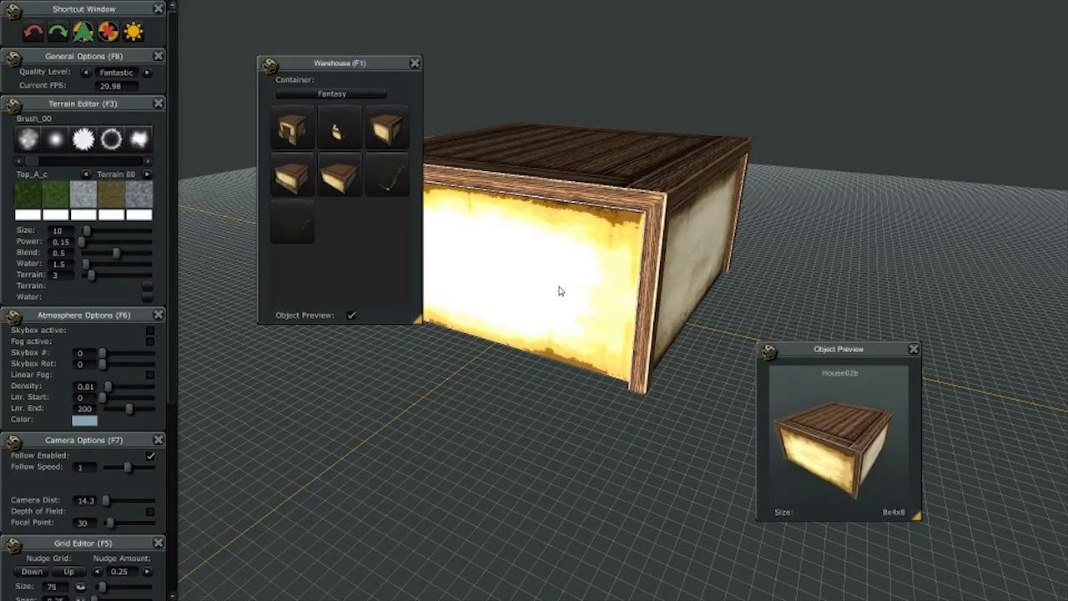
scroll(559, 291, "up", 1)
scroll(560, 291, "up", 1)
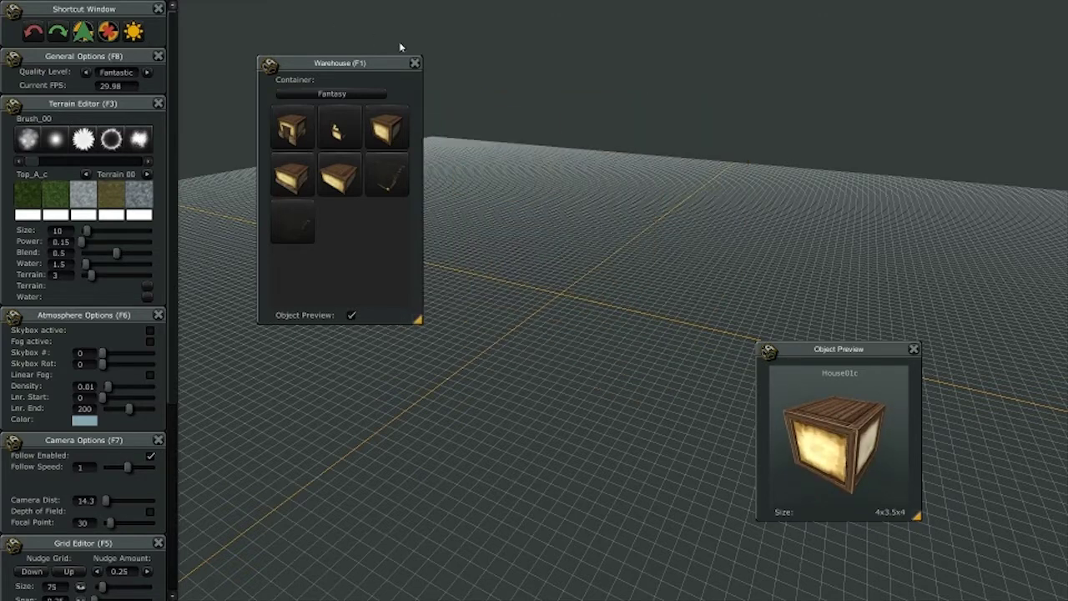
- Move the Warehouse window closer to the docked windows and try rotating House01c over the grid before placement
left_click_drag(389, 73, 332, 76)
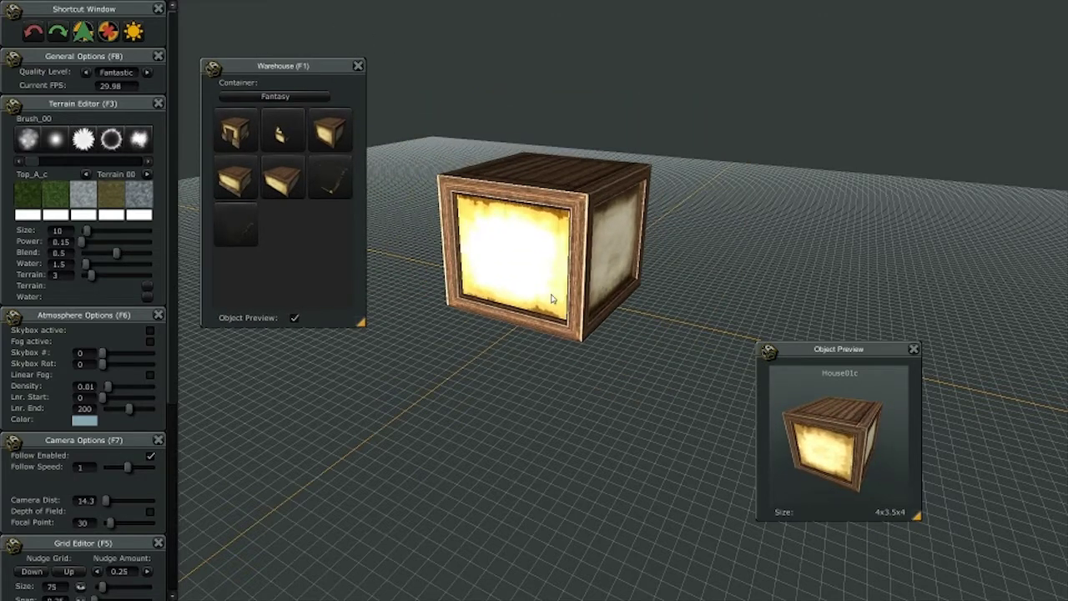
scroll(551, 324, "up", 4)
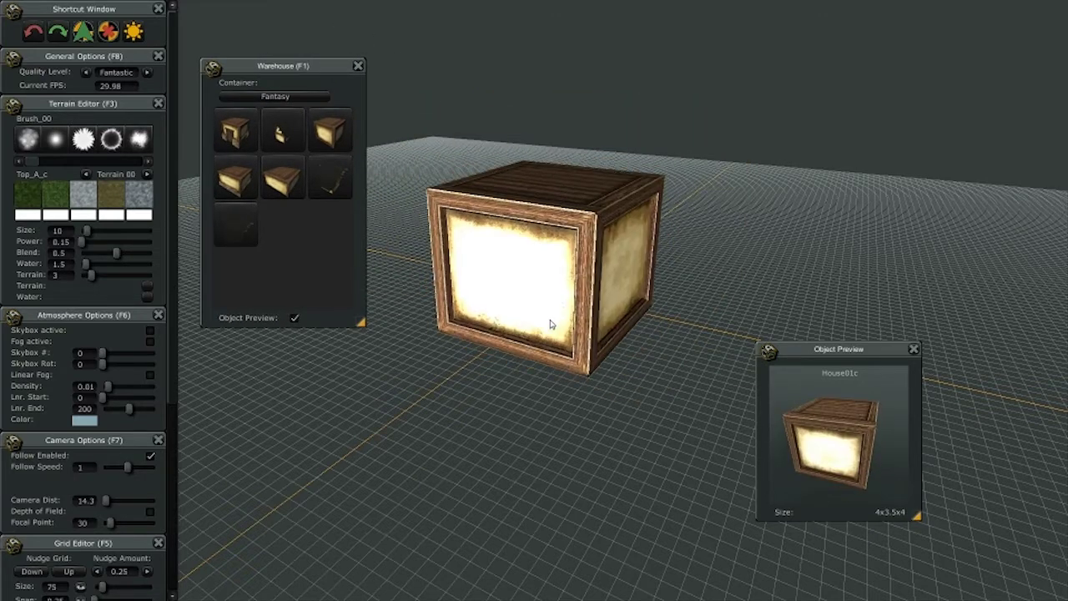
scroll(550, 324, "up", 2)
key("r")
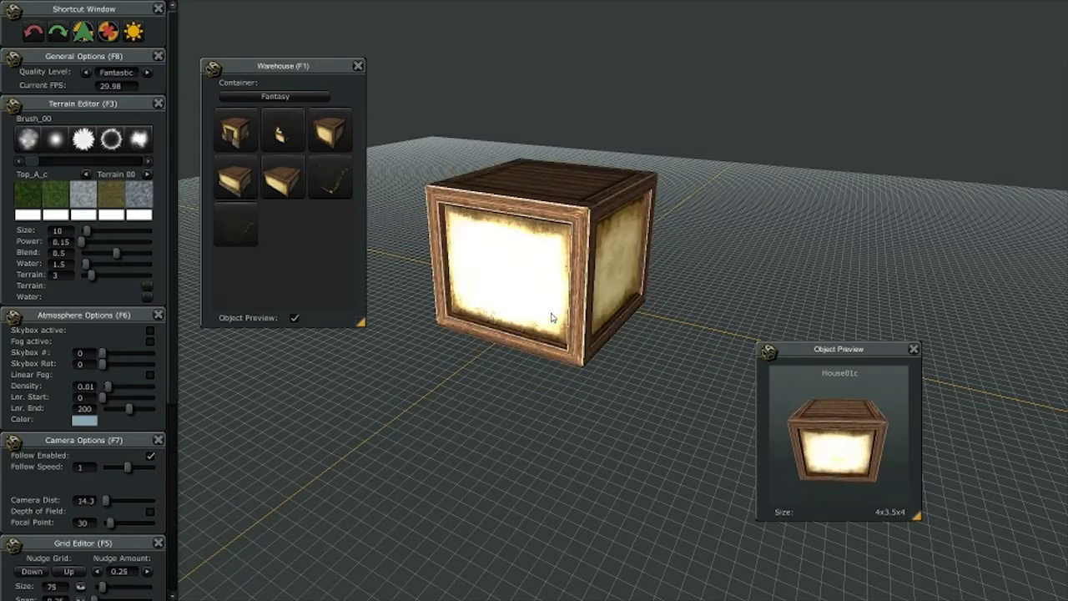
scroll(550, 317, "up", 5)
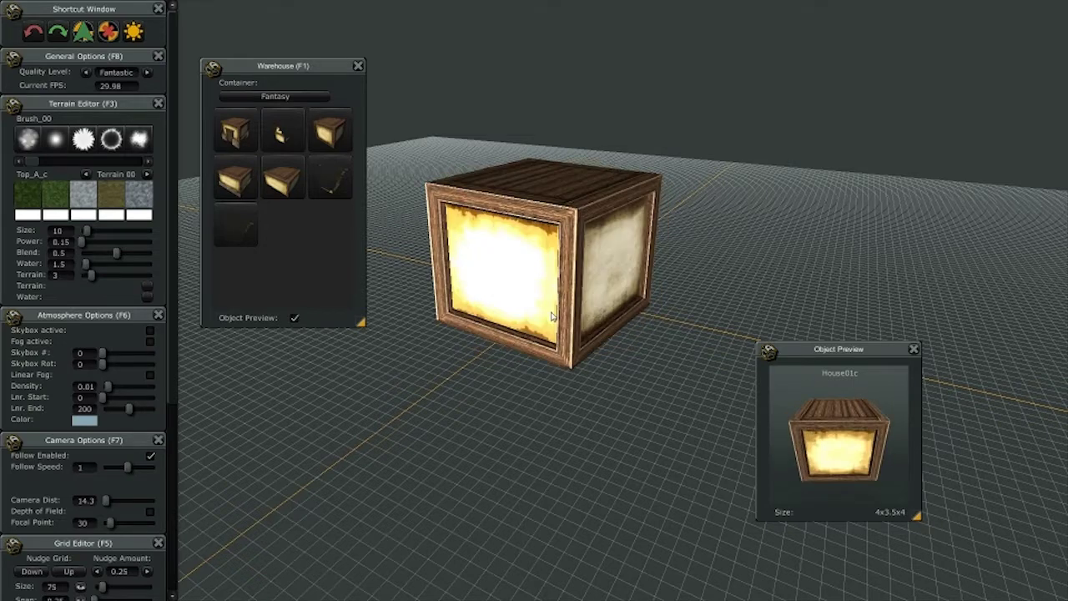
key("r")
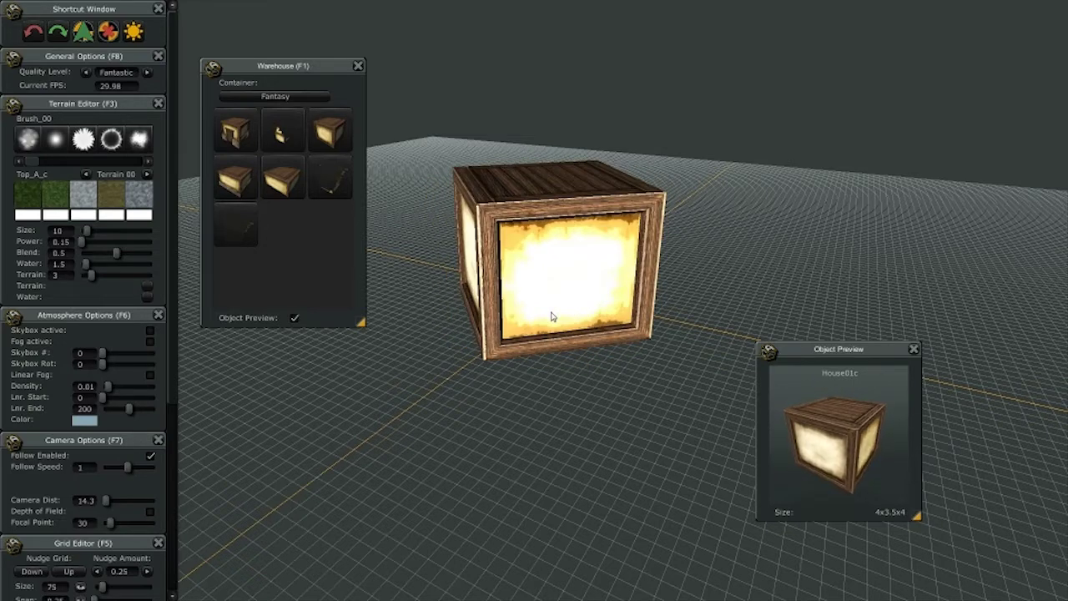
key("r")
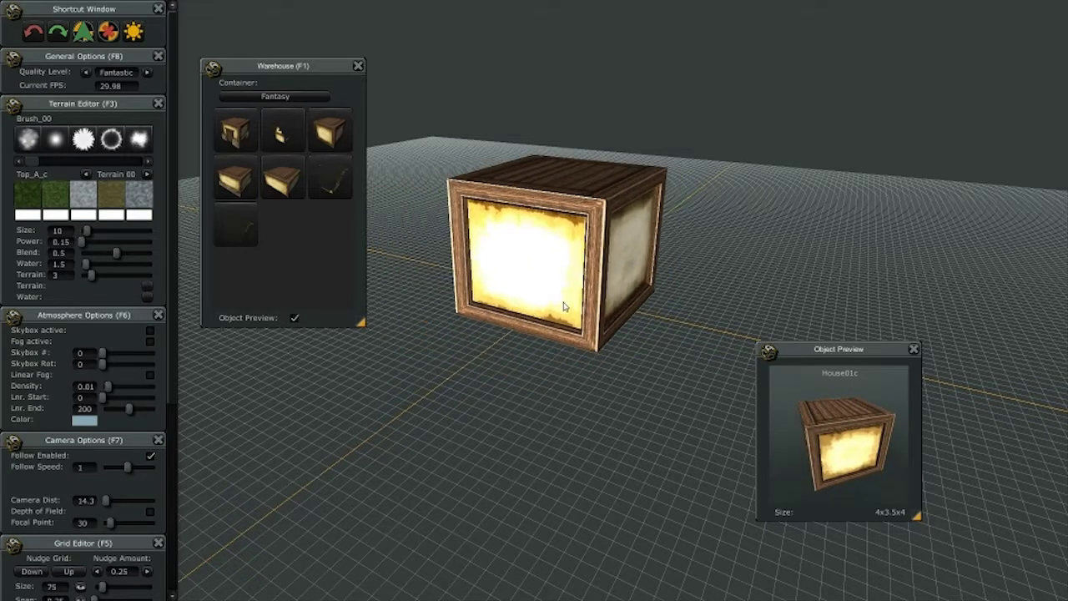
key("r")
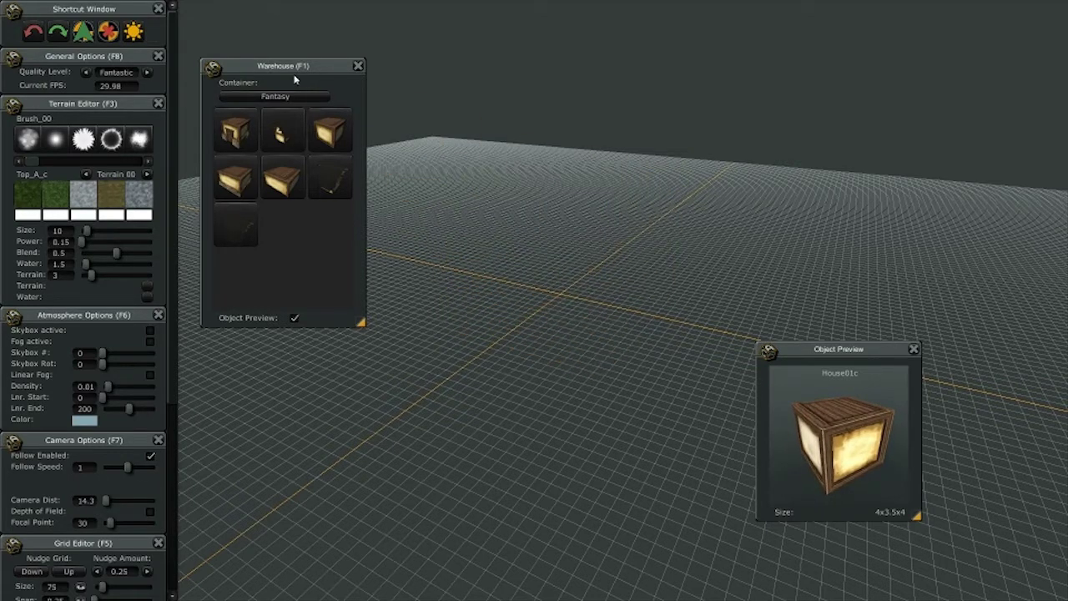
- Step back and forth through the Fantasy container's house pieces over the grid, comparing House01a, House02d and House02a
left_click(297, 97)
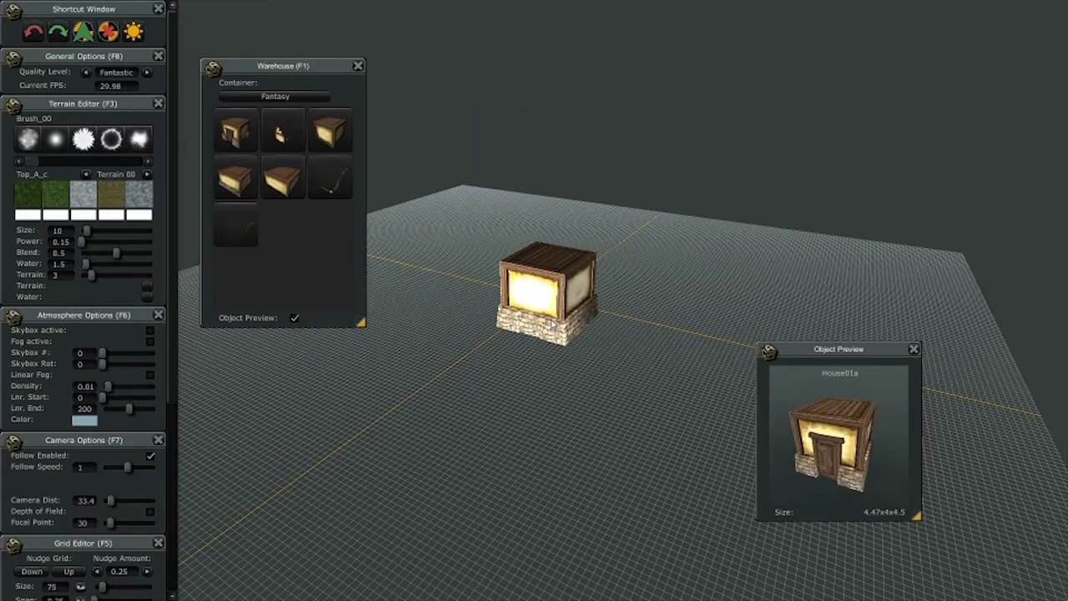
key("Left")
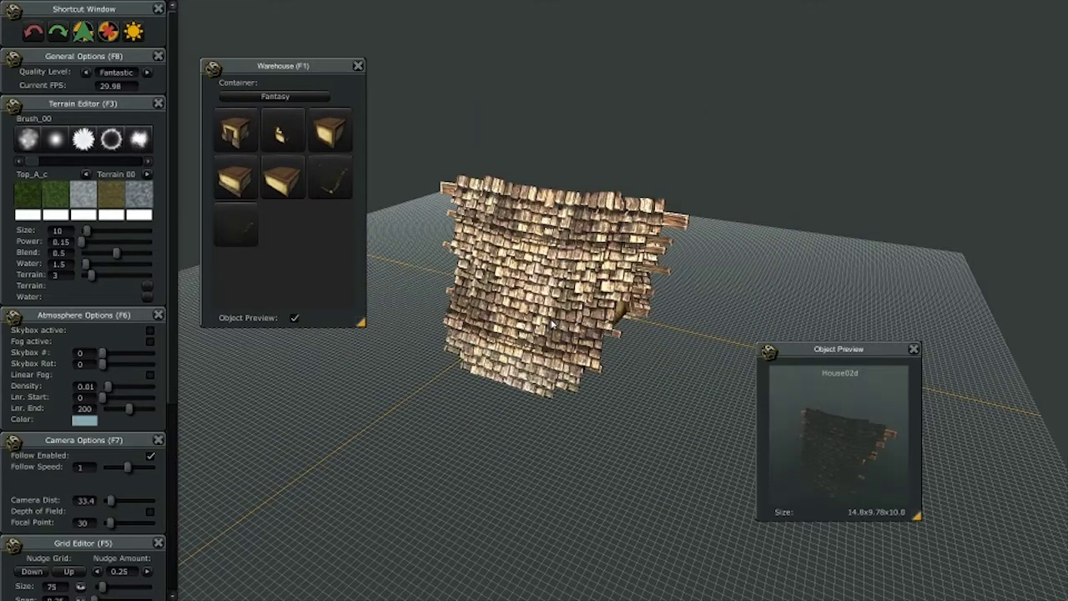
key("Right")
key("Right")
key("Right")
key("Right")
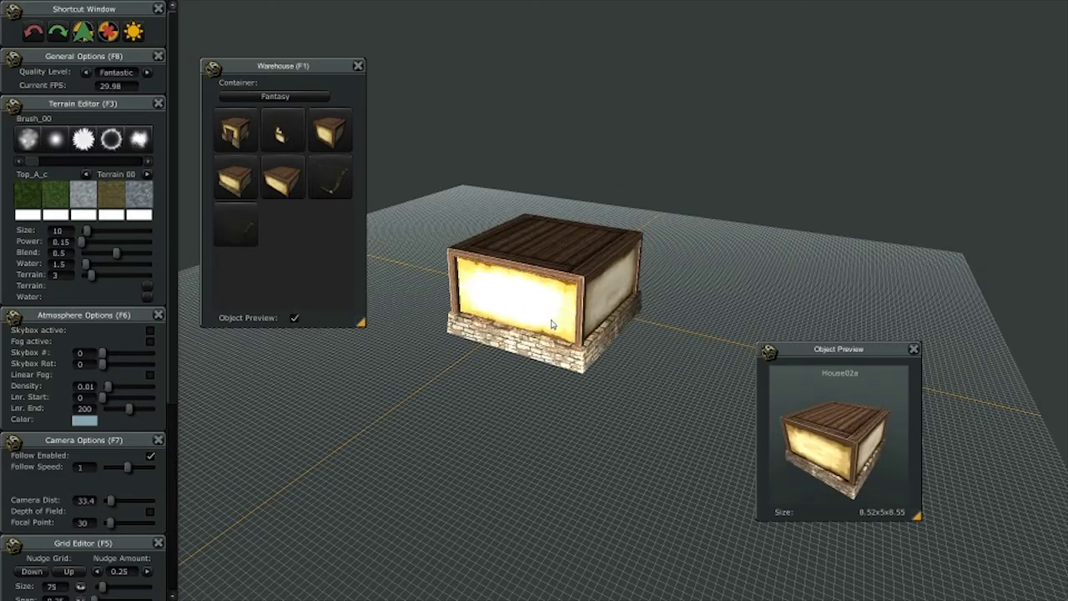
key("Right")
key("Left")
key("Left")
key("Right")
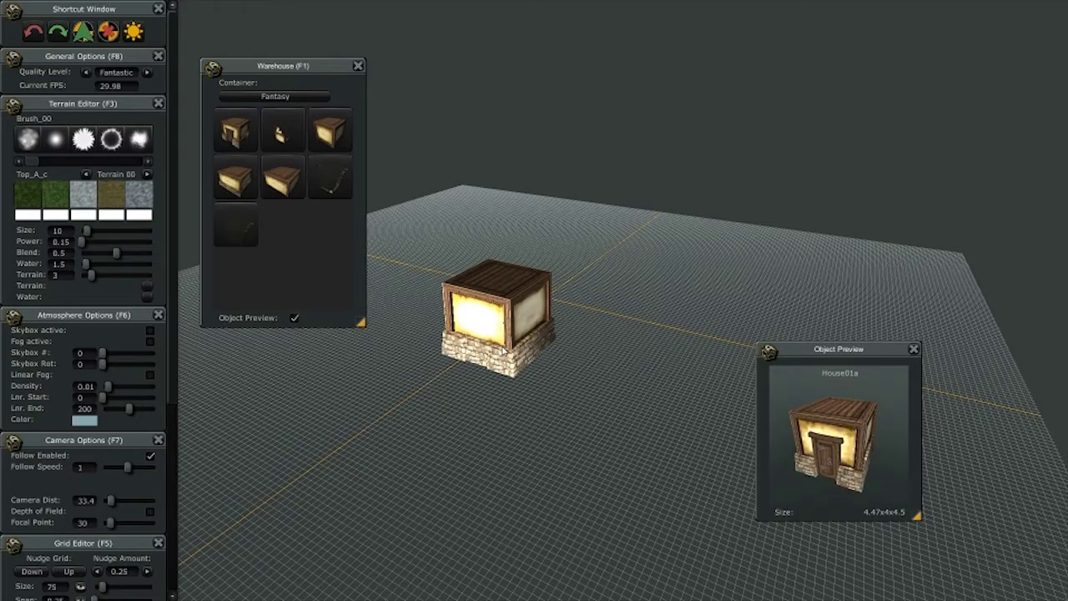
- Place one House01a near the grid's centre with its door facing the view, and release the piece held for stacking
middle_click_drag(503, 351, 503, 339)
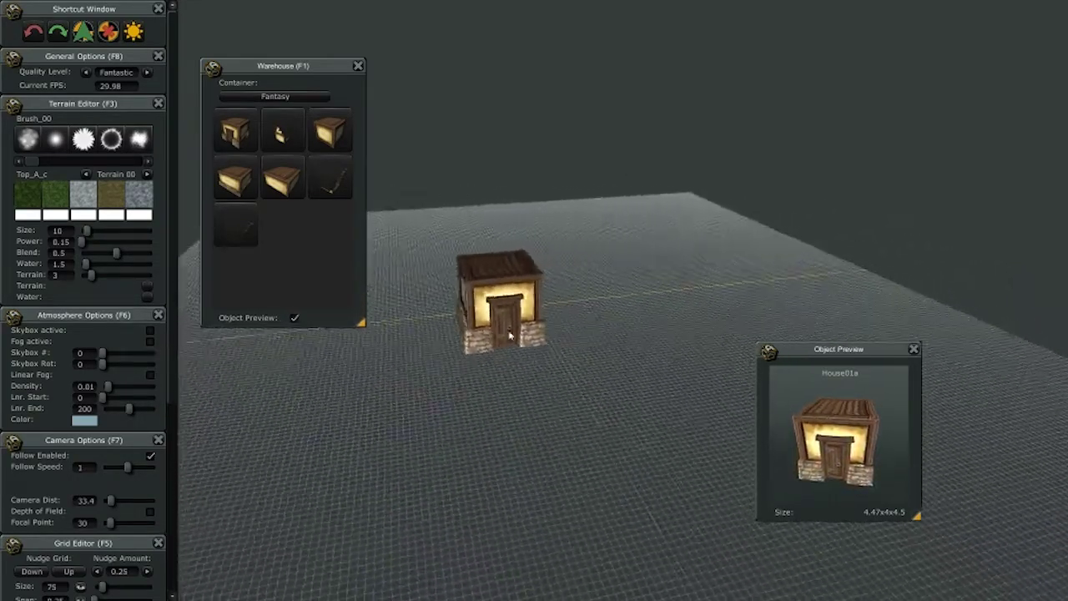
middle_click_drag(510, 336, 550, 316)
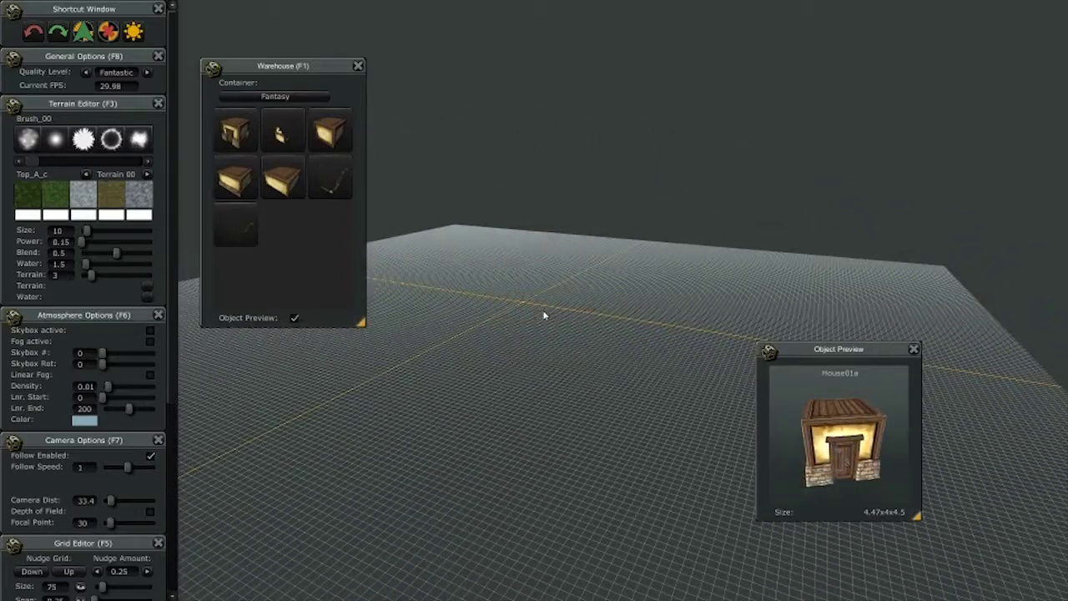
right_click_drag(544, 313, 618, 311)
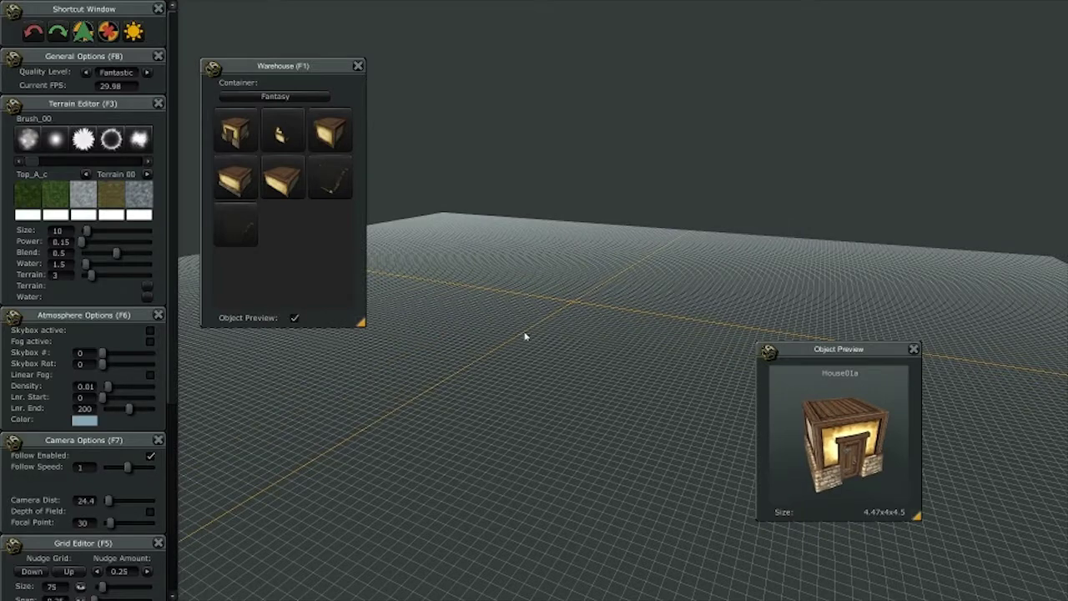
mouse_move(565, 342)
middle_mouse_down()
mouse_move(577, 360)
mouse_move(588, 342)
mouse_move(561, 353)
middle_mouse_up()
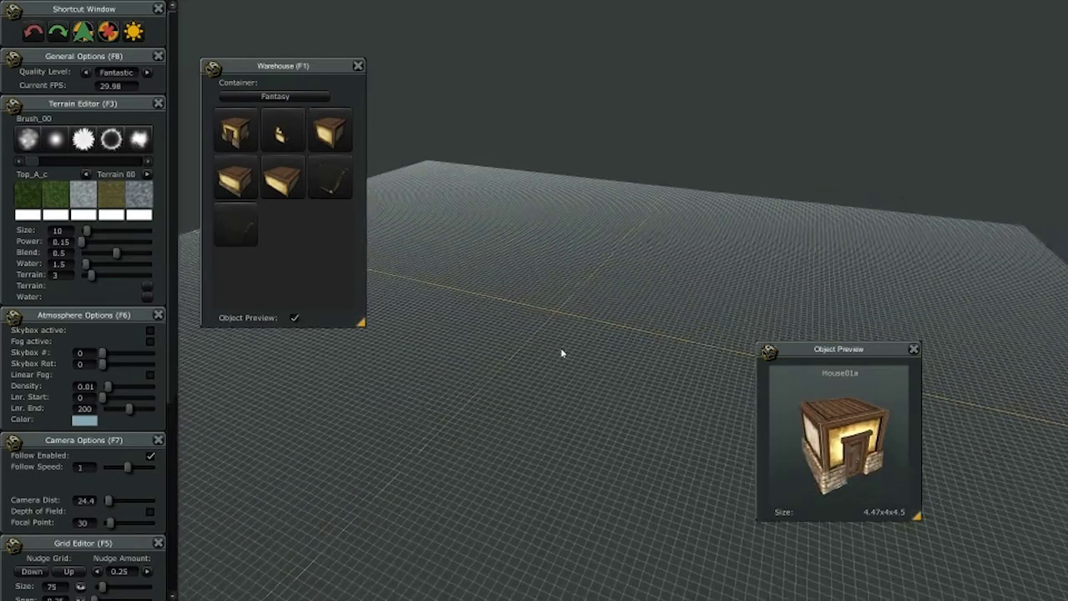
left_click(519, 364)
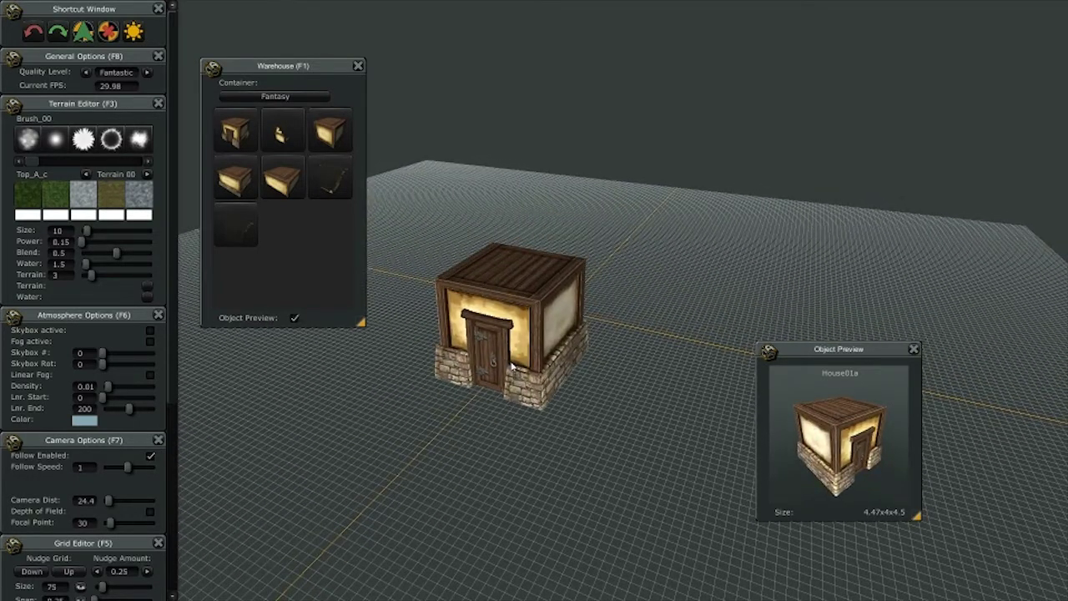
left_click(512, 365)
middle_click_drag(512, 365, 552, 261)
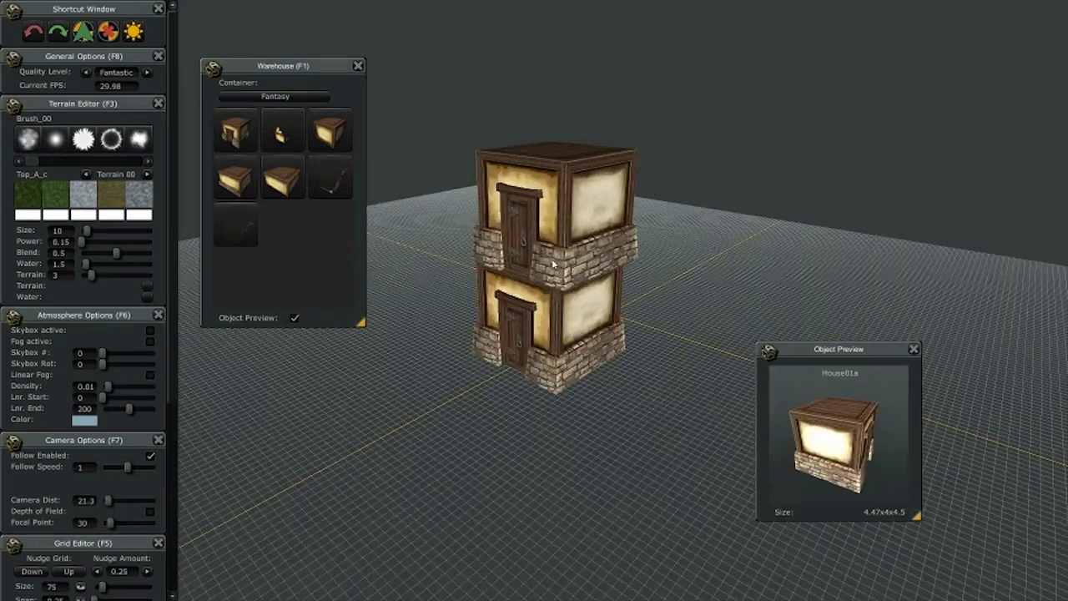
right_click(552, 262)
scroll(679, 340, "up", 4)
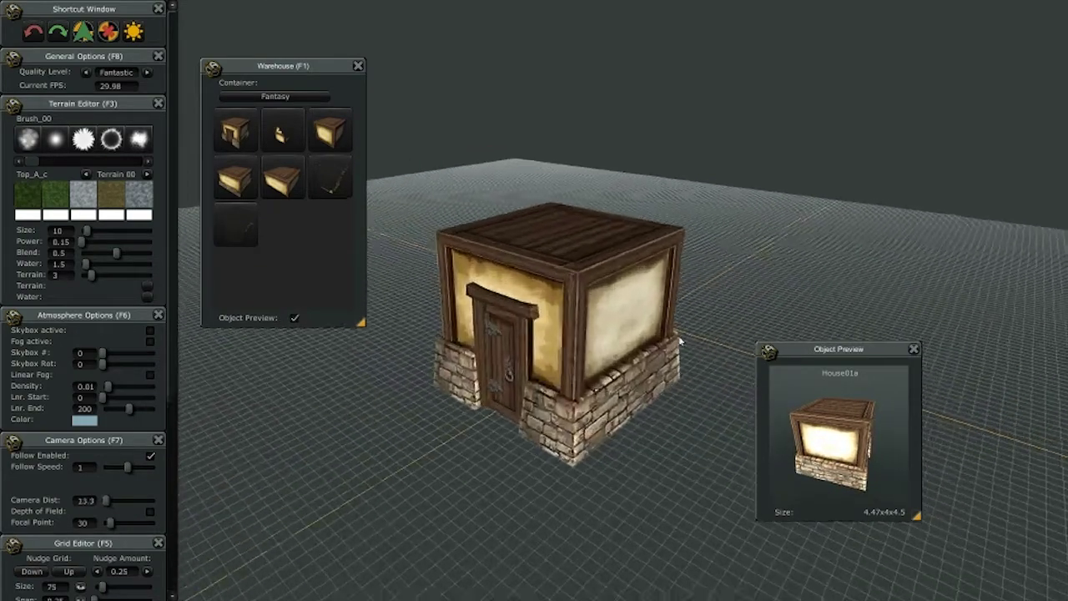
- Try stacking House01a and House01c on the placed House01a, snapping the grid to the pointed-at height
scroll(680, 340, "down", 2)
left_click(566, 263)
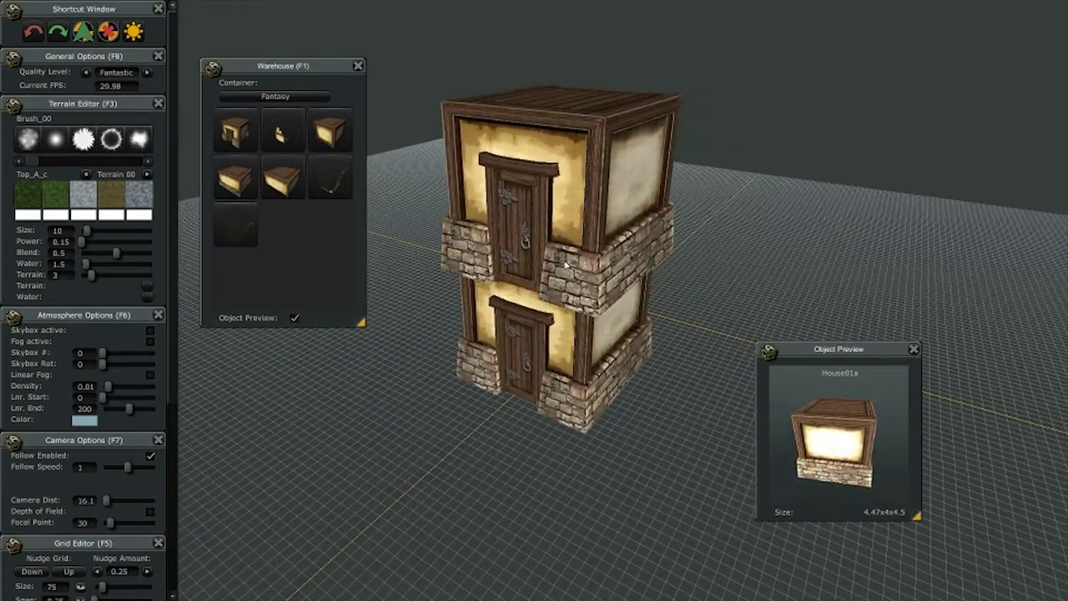
key("Tab")
key("Tab")
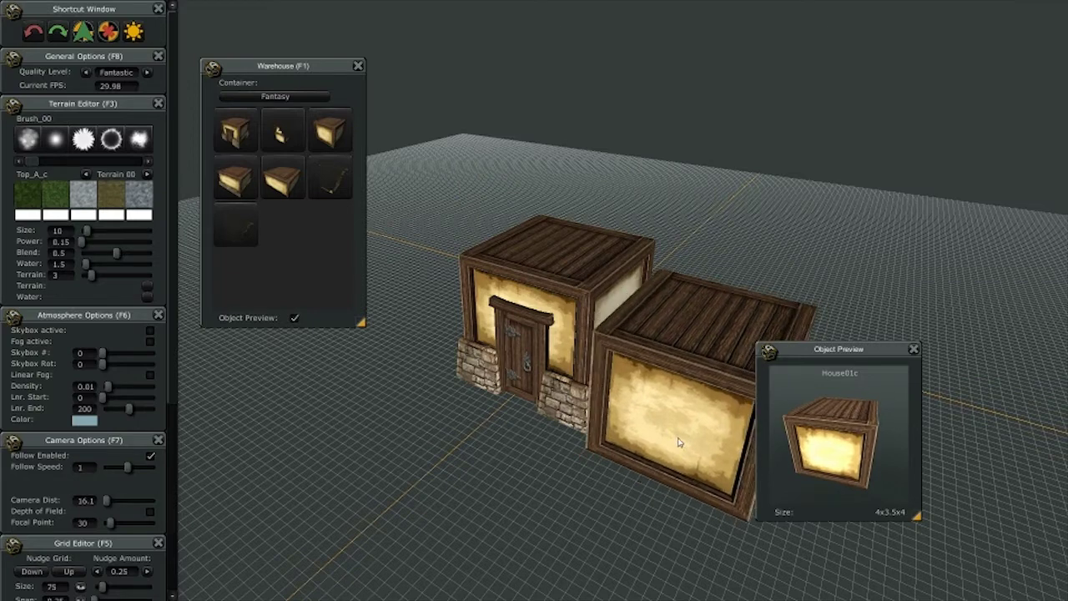
key("Escape")
scroll(674, 454, "up", 2)
scroll(651, 452, "down", 3)
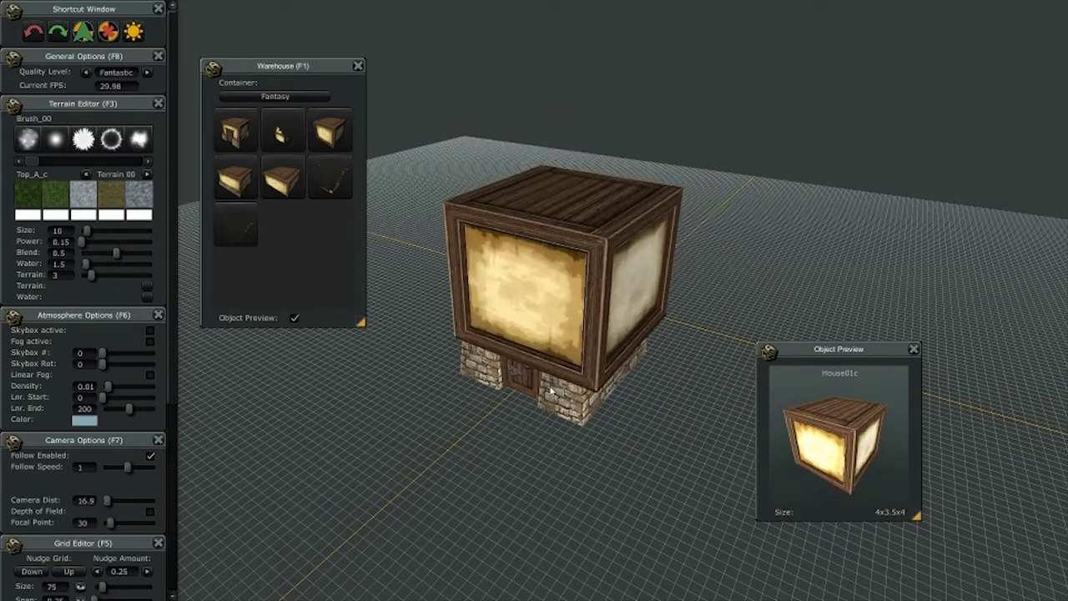
- Undock the Grid Editor window and set the grid size to 128 and the snap to 2.5
left_click_drag(105, 547, 467, 119)
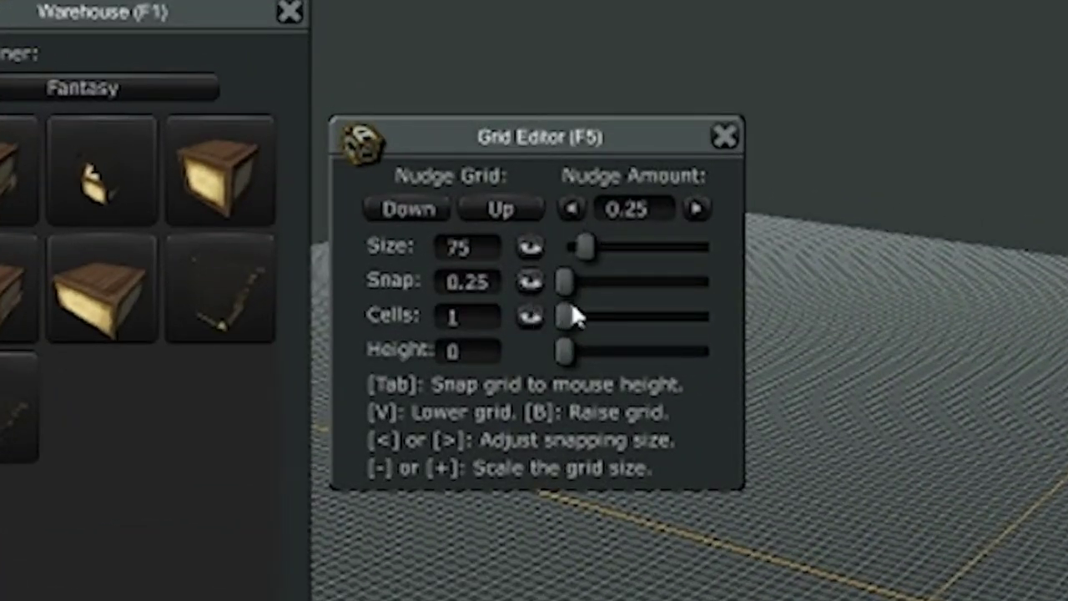
left_click_drag(579, 247, 601, 253)
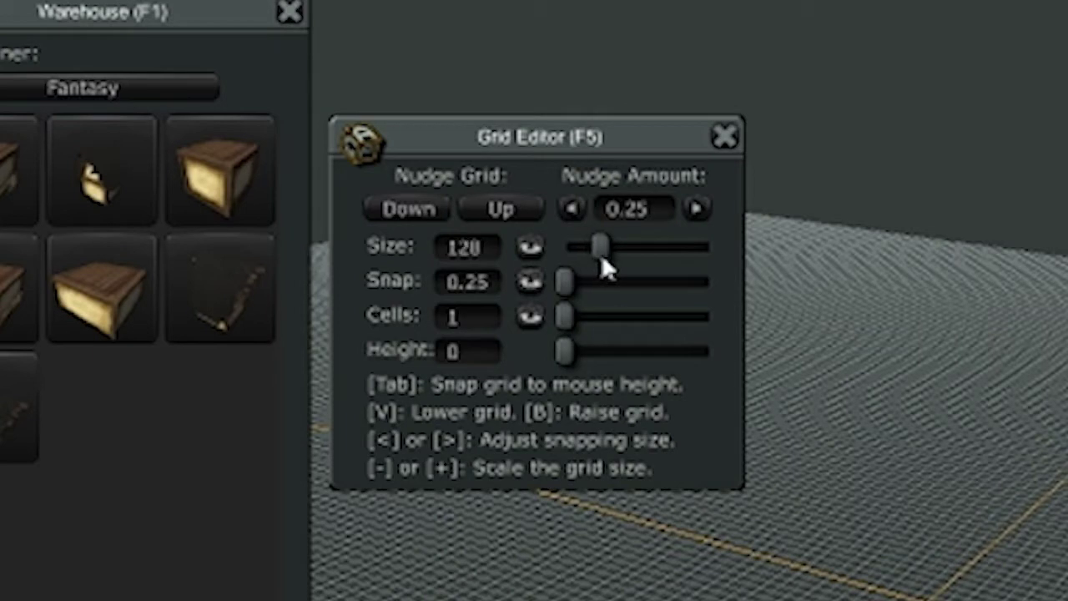
left_click_drag(566, 284, 584, 285)
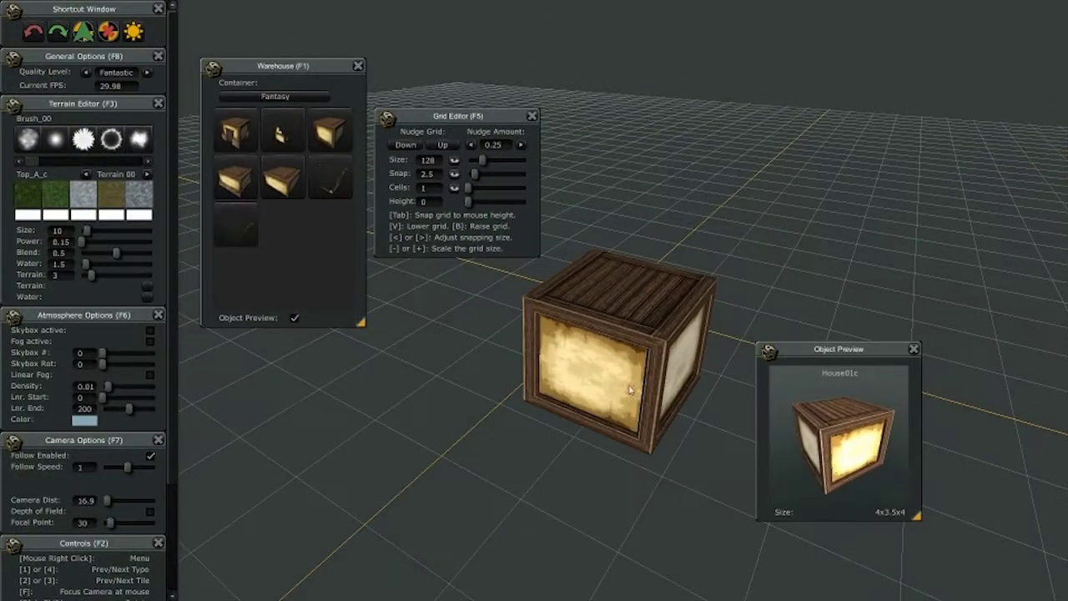
key("Escape")
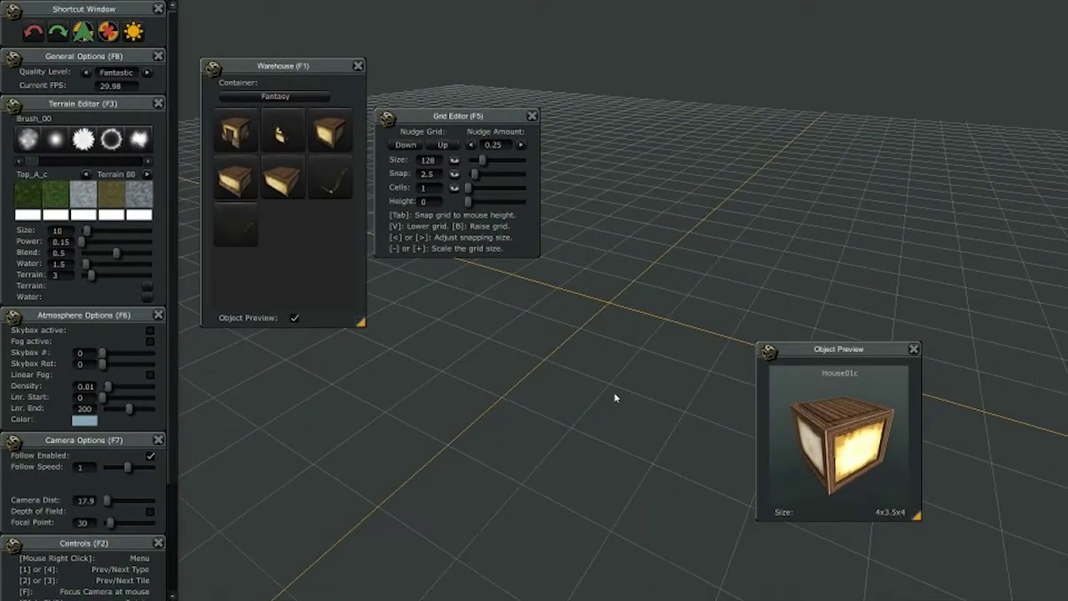
- Set the grid snap to 2 and dock the Grid Editor between the Terrain Editor and Atmosphere Options windows
middle_click_drag(616, 398, 545, 406)
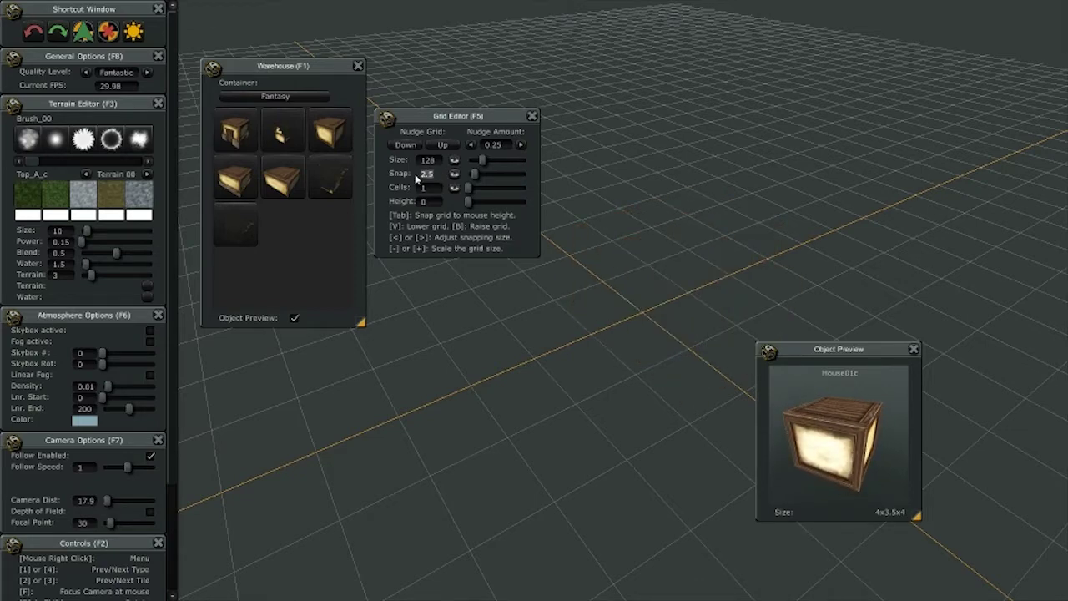
type("2")
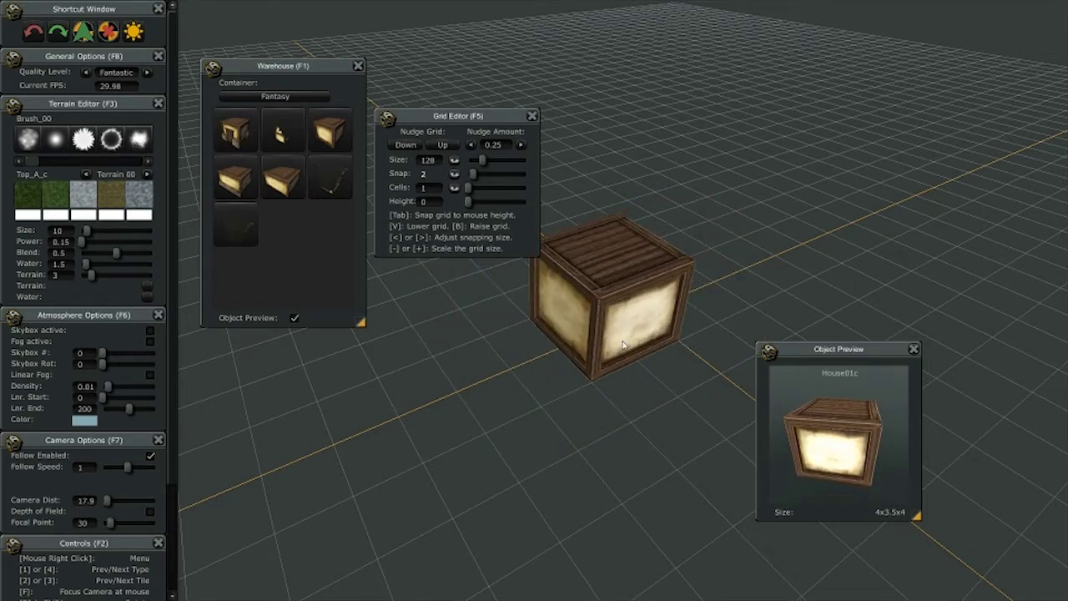
middle_click_drag(659, 339, 464, 110)
left_click_drag(457, 116, 83, 259)
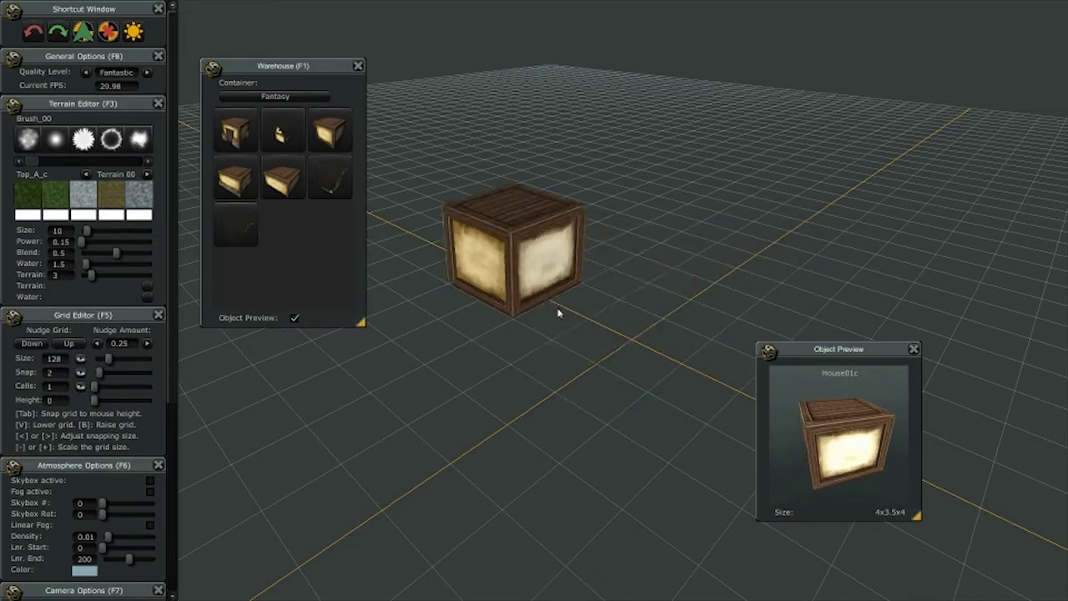
- Step back through the pieces to House01a and place it by the grid's centre as the ground floor
scroll(597, 343, "up", 1)
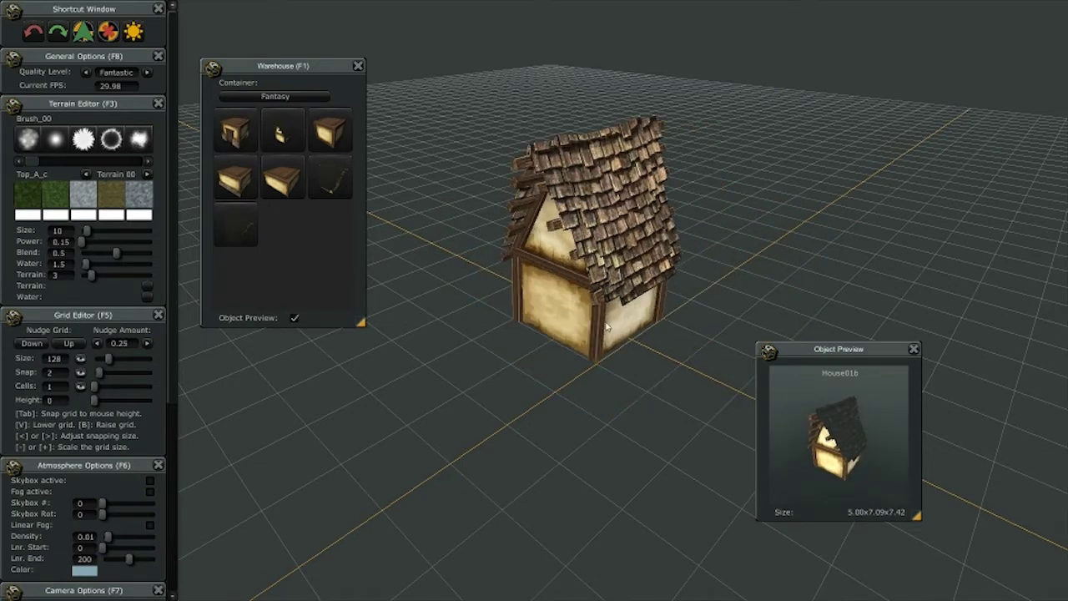
scroll(606, 324, "up", 1)
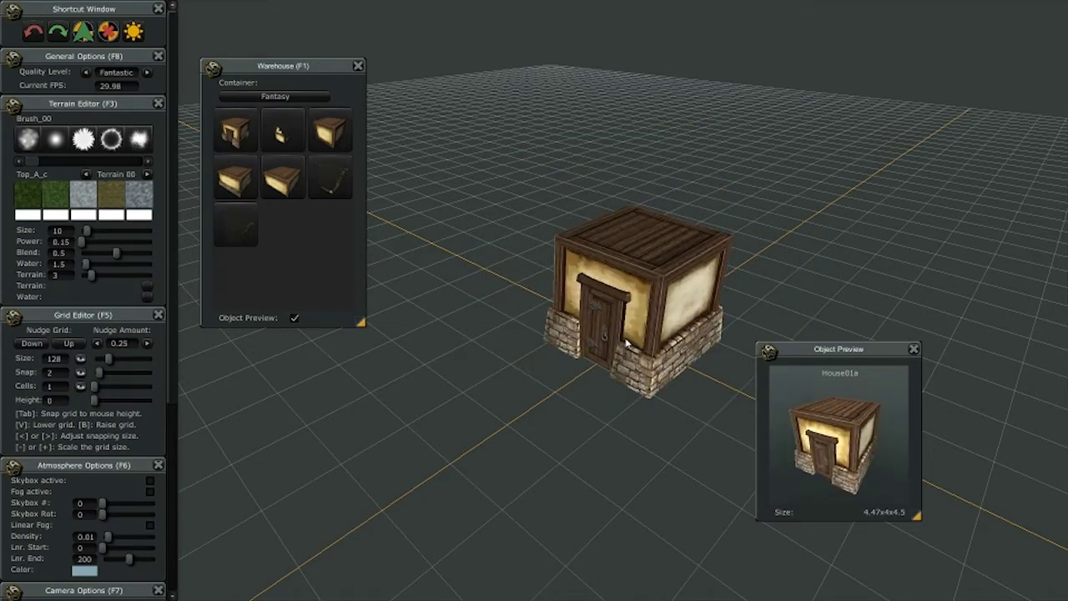
key("w")
left_click(626, 338)
key("d")
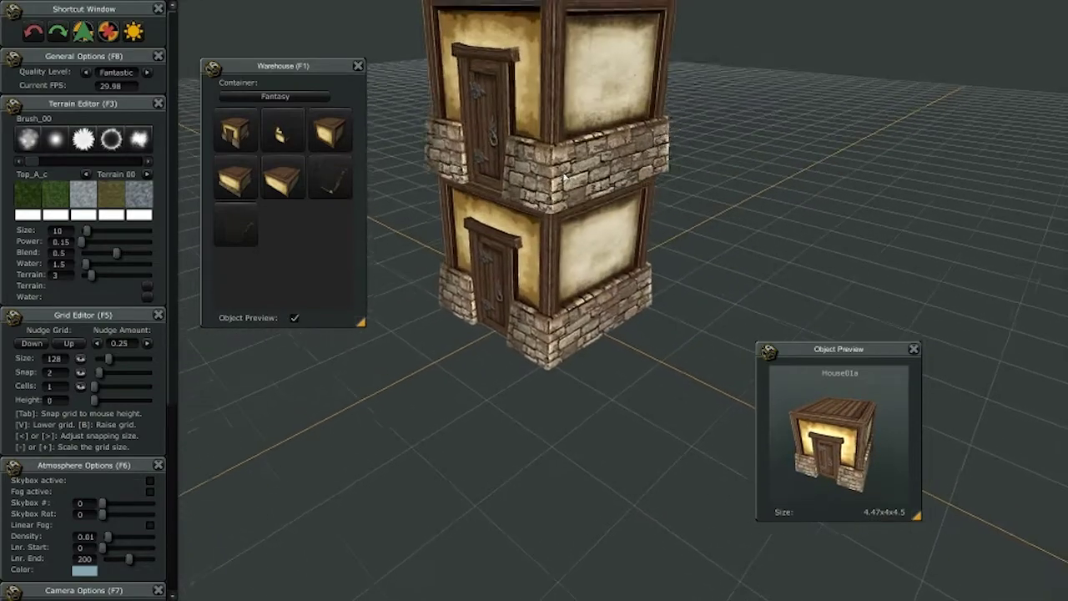
- Try placing a second House01a beside the first one, and undo that placement
right_click(659, 294)
key("s")
mouse_move(629, 296)
right_mouse_down("alt")
mouse_move(662, 302)
mouse_move(631, 303)
right_mouse_up("alt")
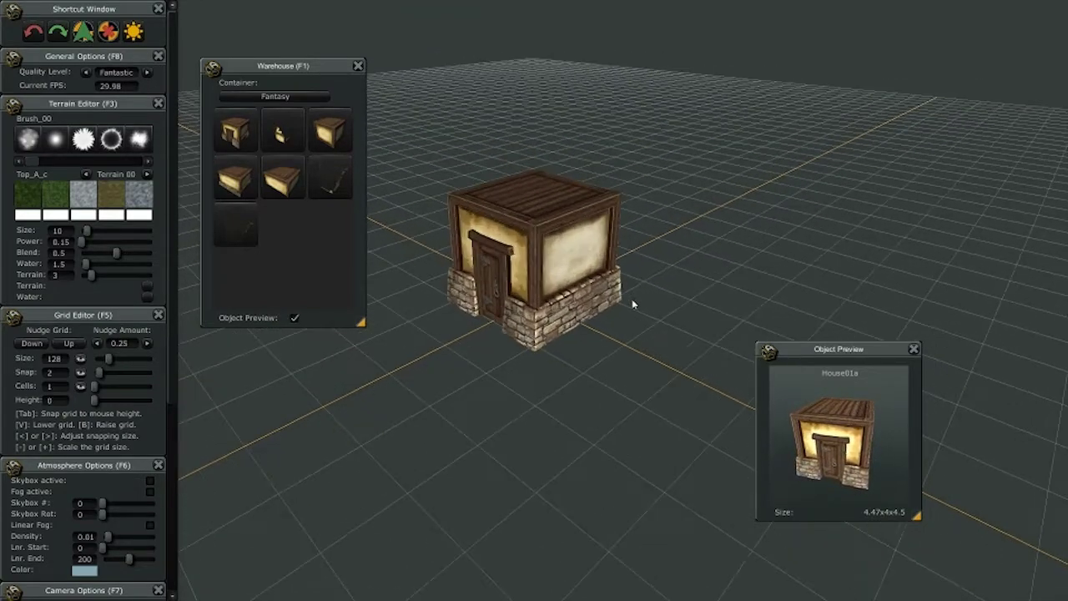
right_click_drag(637, 381, 620, 374, "alt")
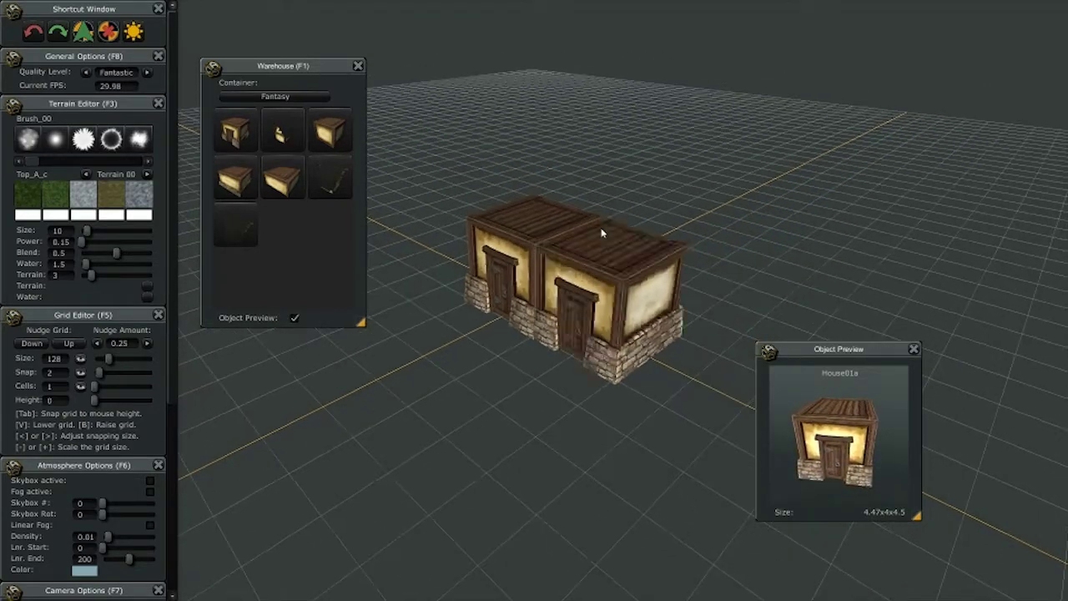
left_click(542, 219)
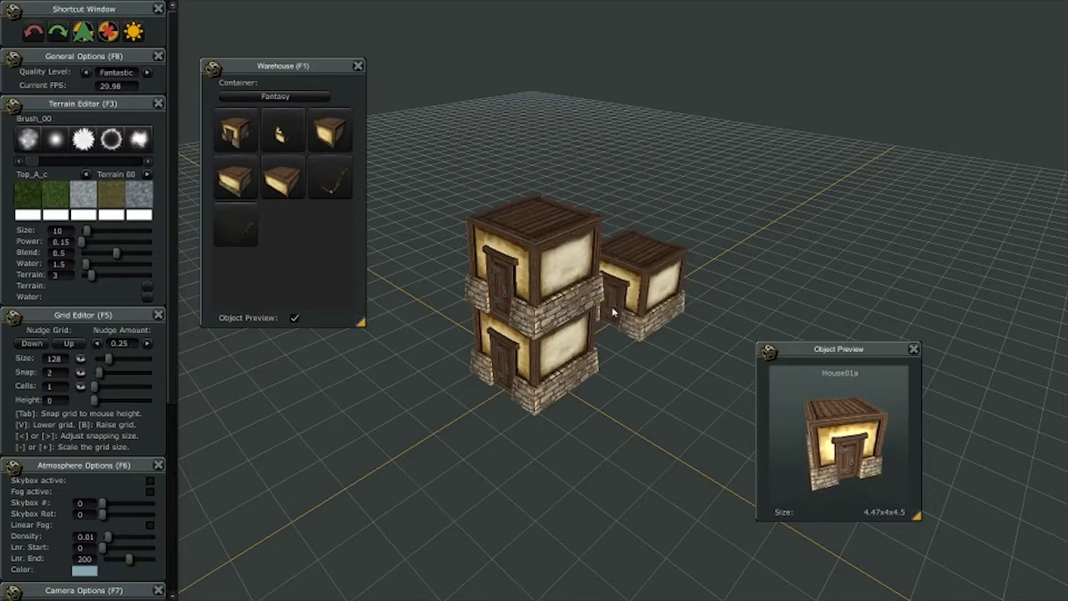
key("ctrl+z")
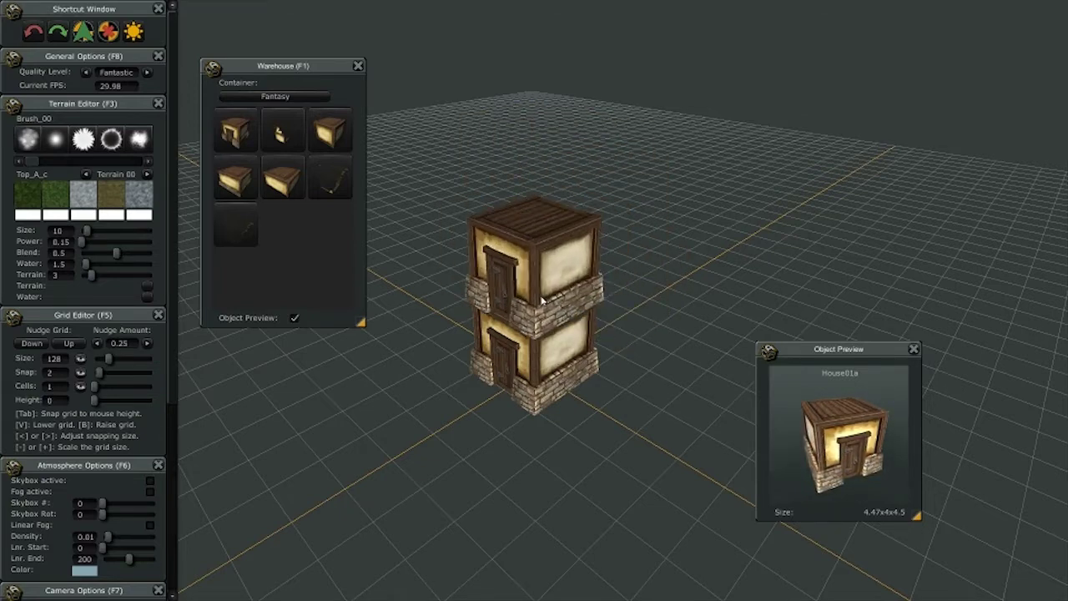
- Switch to the roofed House01b and place it directly on top of House01a
scroll(541, 301, "up", 1)
scroll(543, 301, "down", 2)
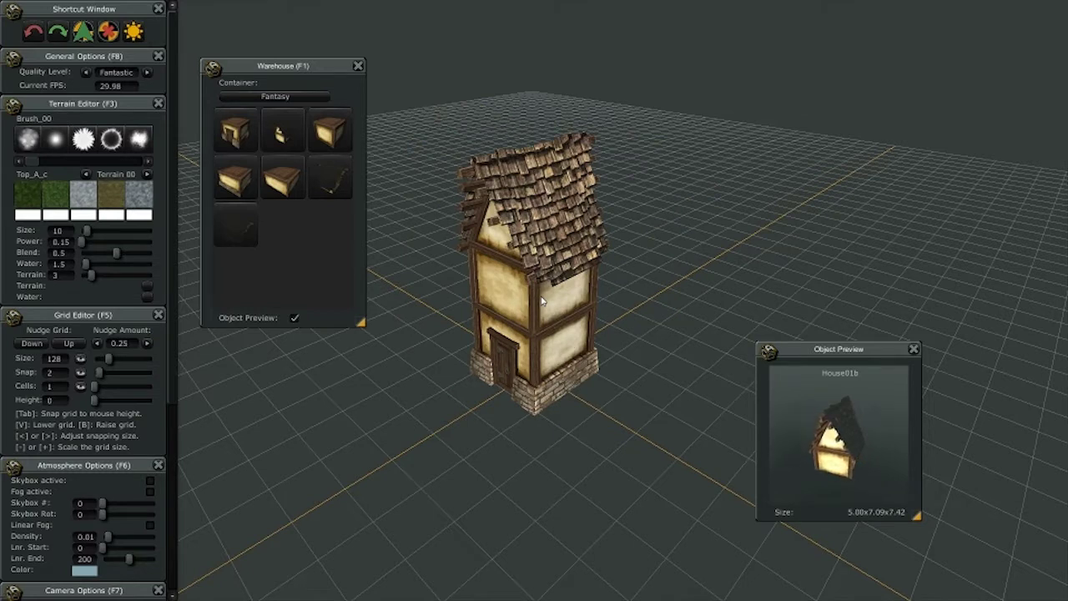
scroll(542, 300, "up", 1)
scroll(542, 300, "down", 1)
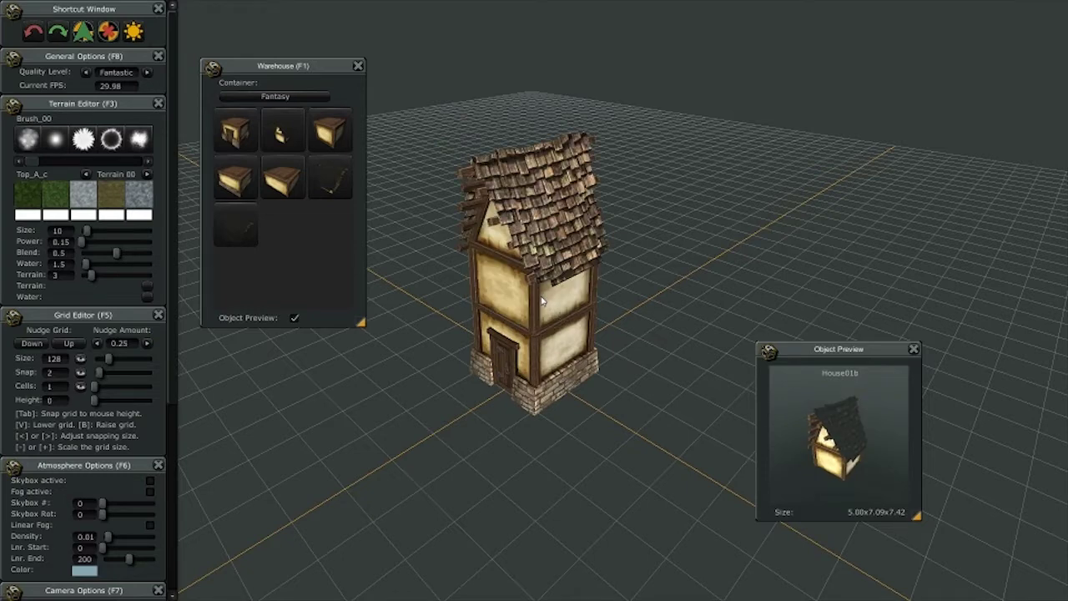
left_click(542, 300)
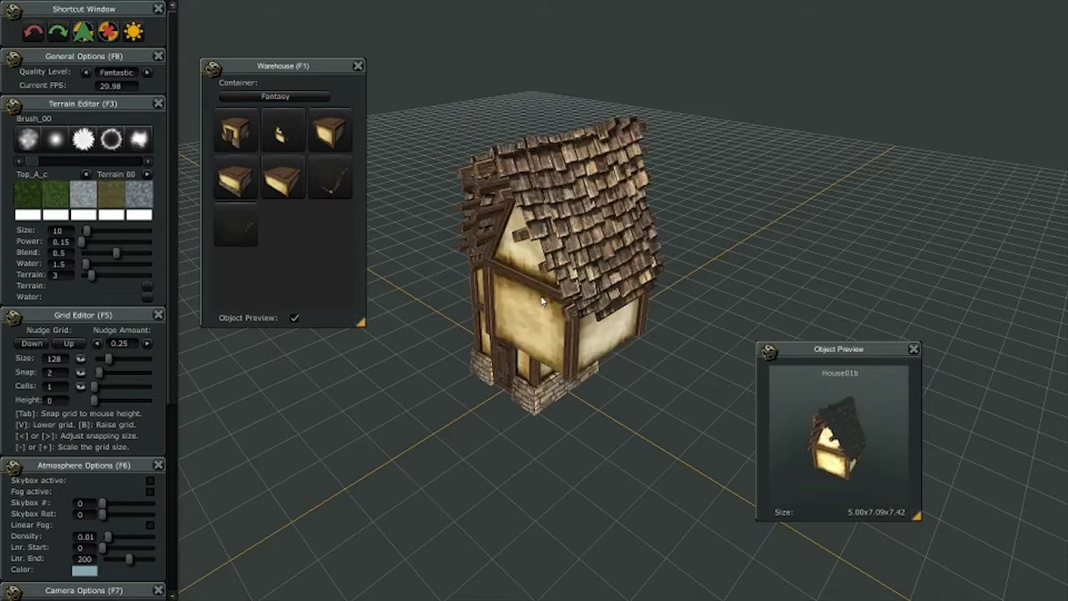
- Step past House01c to House02a and place it against the rear of the tower as a larger ground-floor wing
right_click_drag(677, 313, 641, 327)
scroll(655, 375, "down", 1)
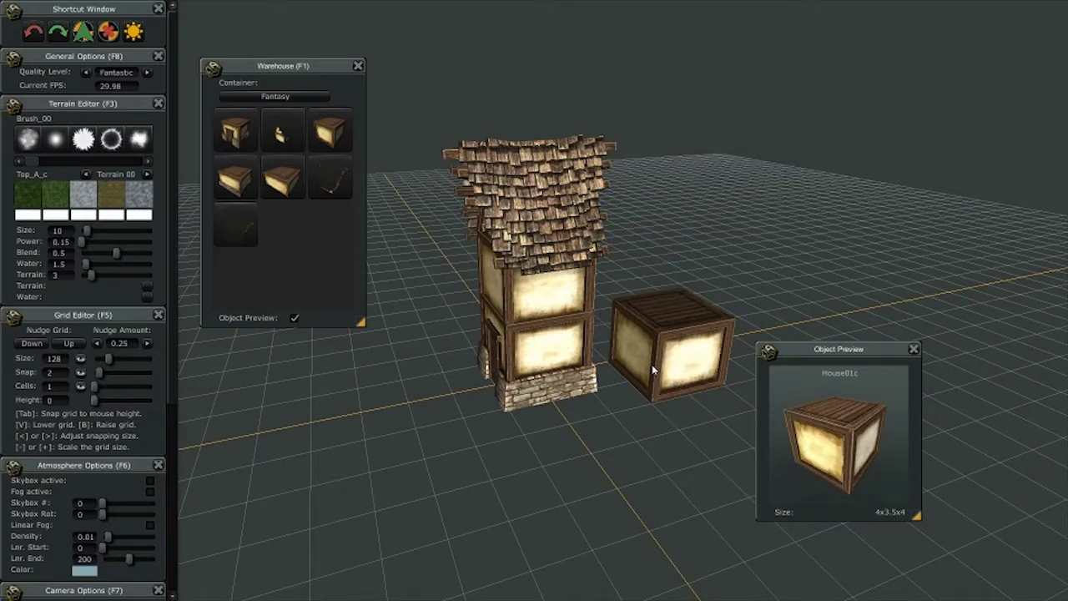
scroll(654, 370, "down", 1)
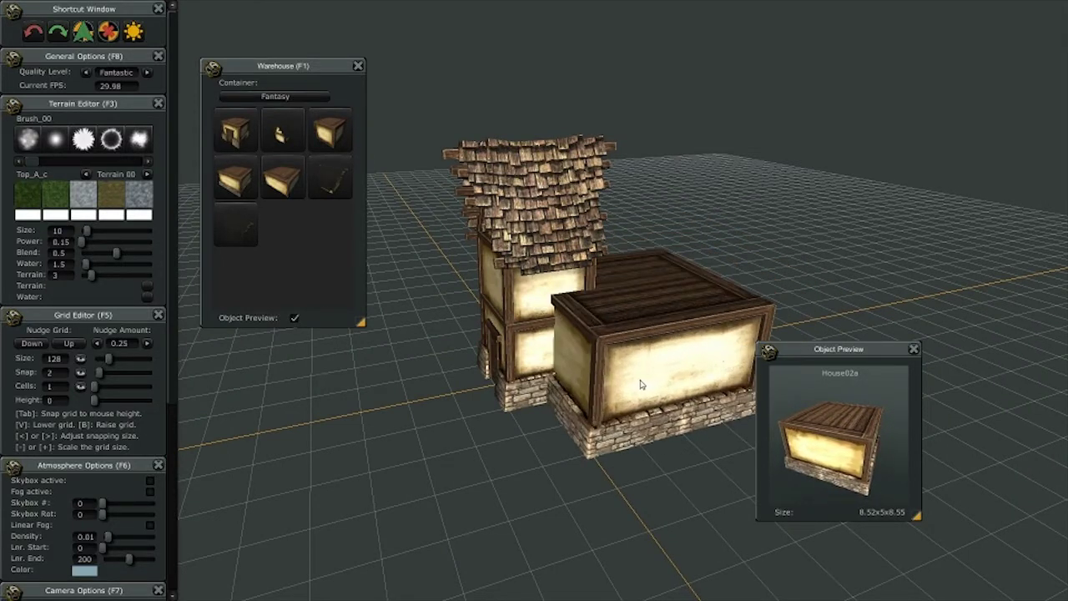
middle_click_drag(641, 384, 726, 325)
key("ctrl+z")
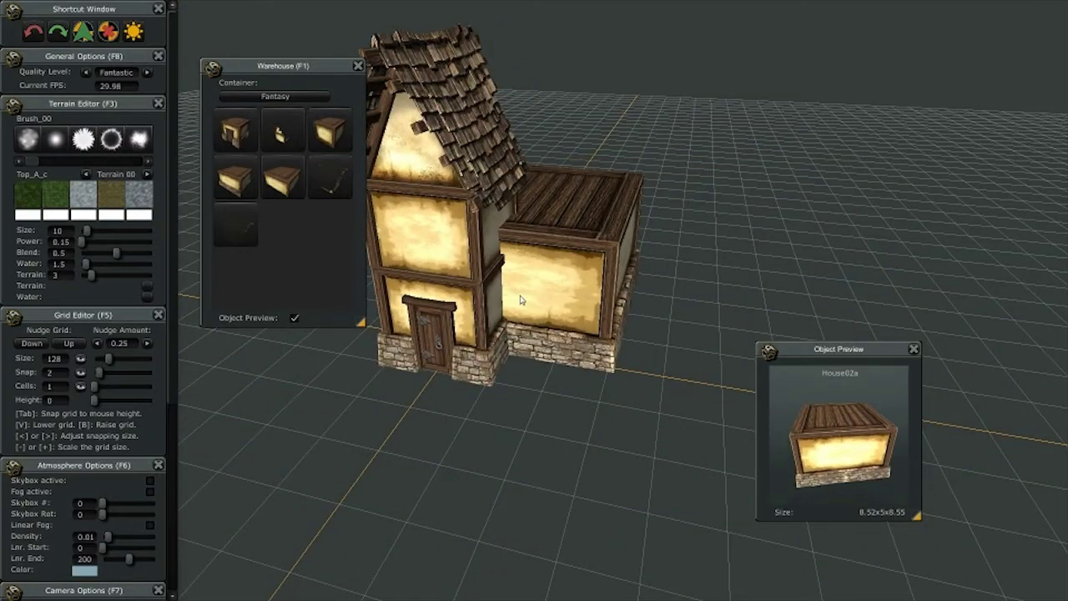
middle_click_drag(510, 301, 589, 264)
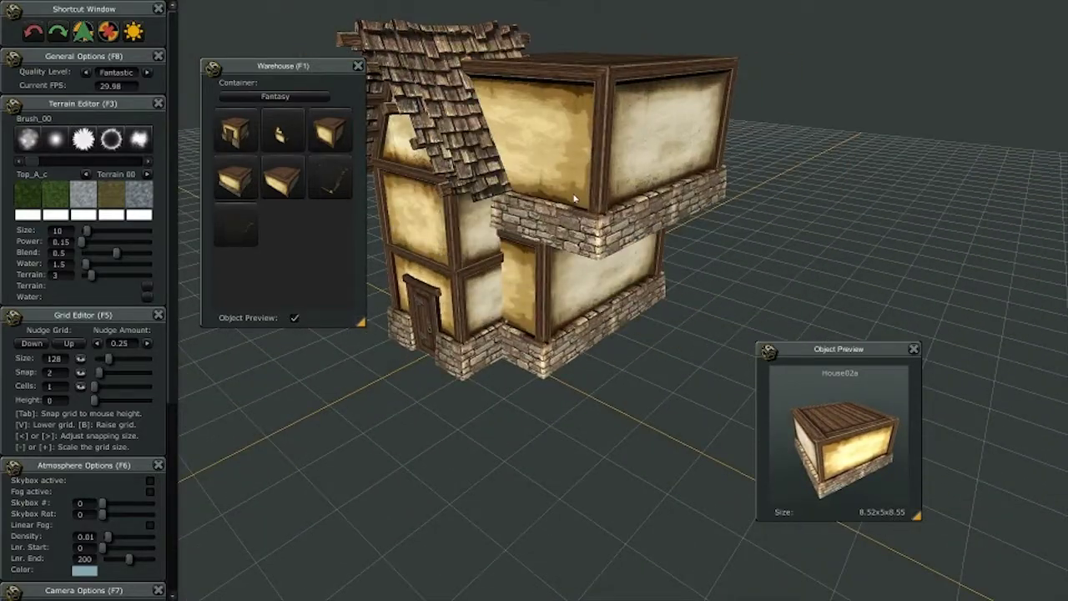
- Cap the House02a wing with the House02d roof and save the assembled house as Ahouse_01
middle_click_drag(577, 195, 593, 259)
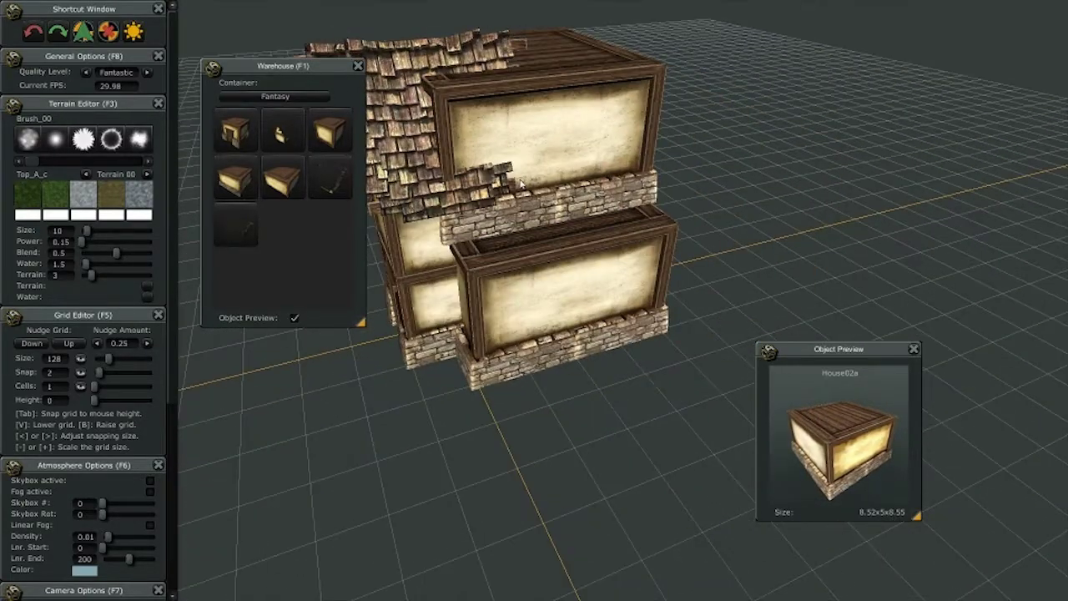
scroll(535, 196, "up", 4)
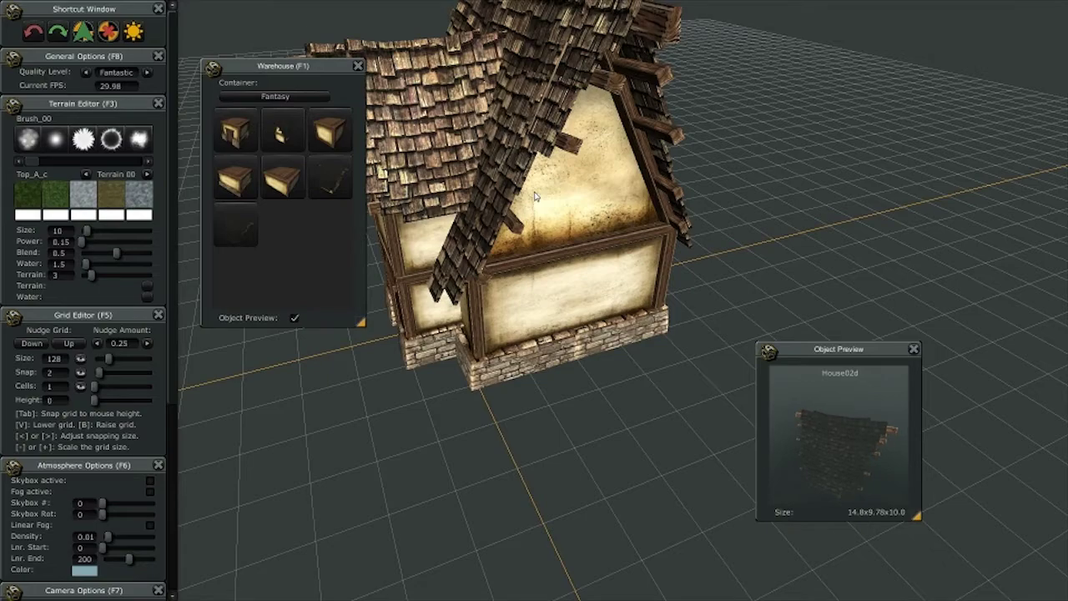
middle_click_drag(535, 196, 785, 203)
right_click(534, 298)
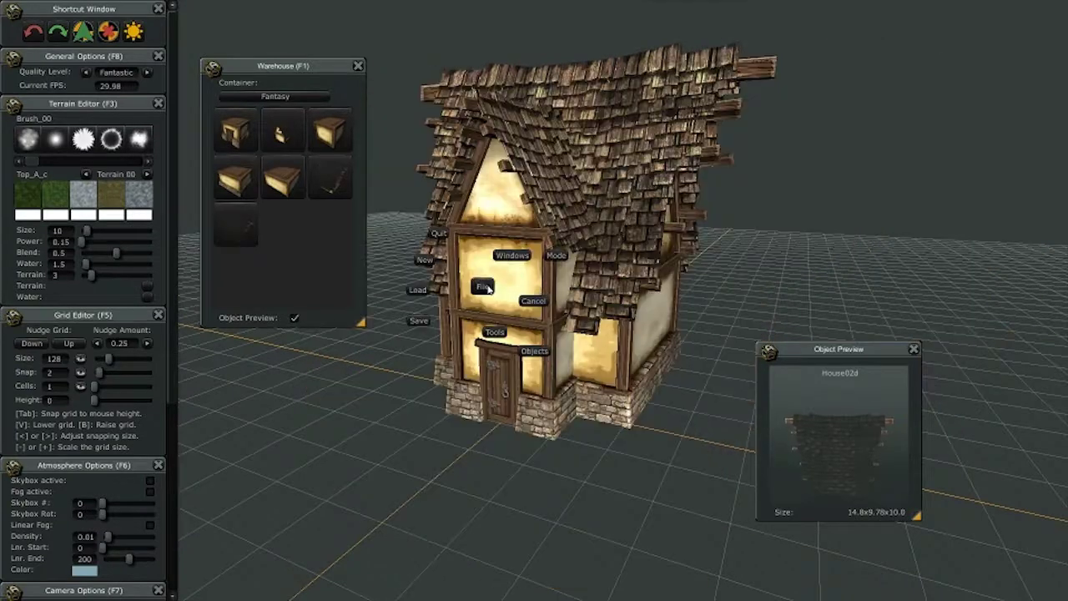
left_click(421, 316)
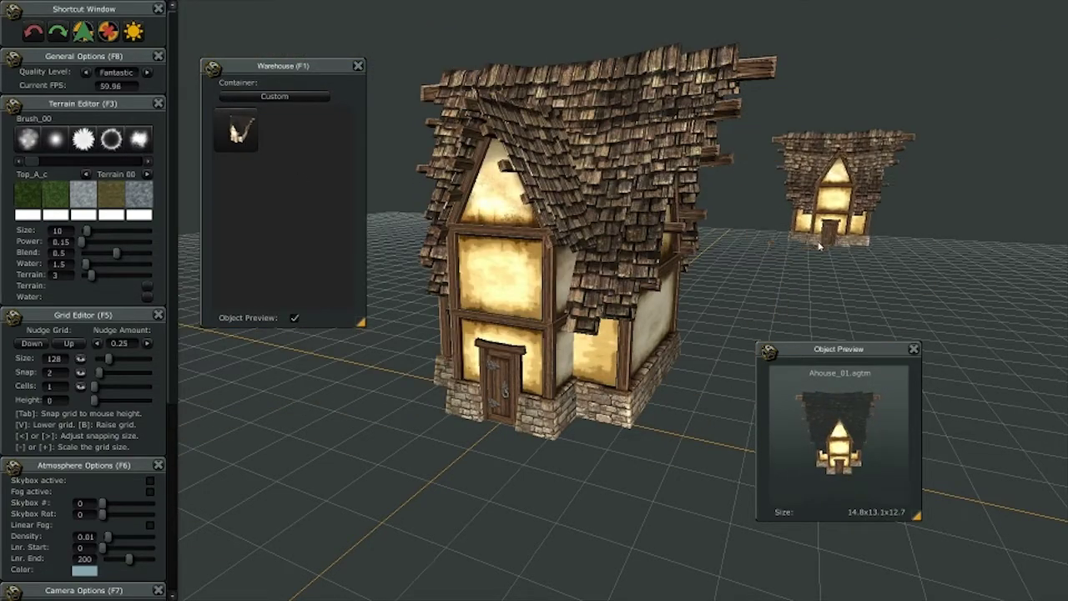
- Replace the House02d roof on the House02a wing with House02c from the Warehouse's Fantasy container
middle_click_drag(809, 272, 827, 277)
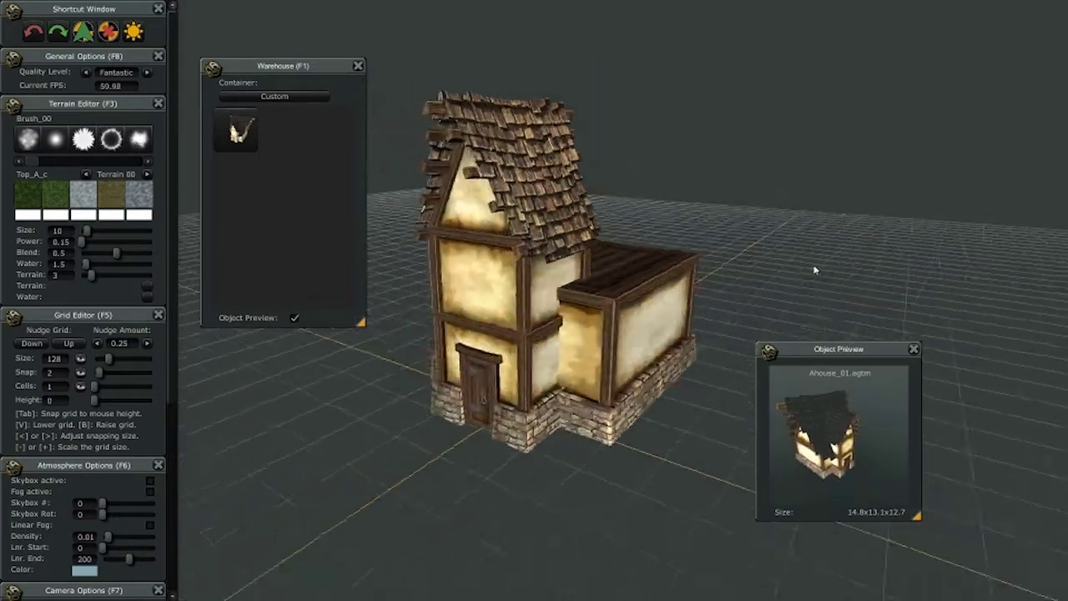
middle_click_drag(815, 269, 799, 275)
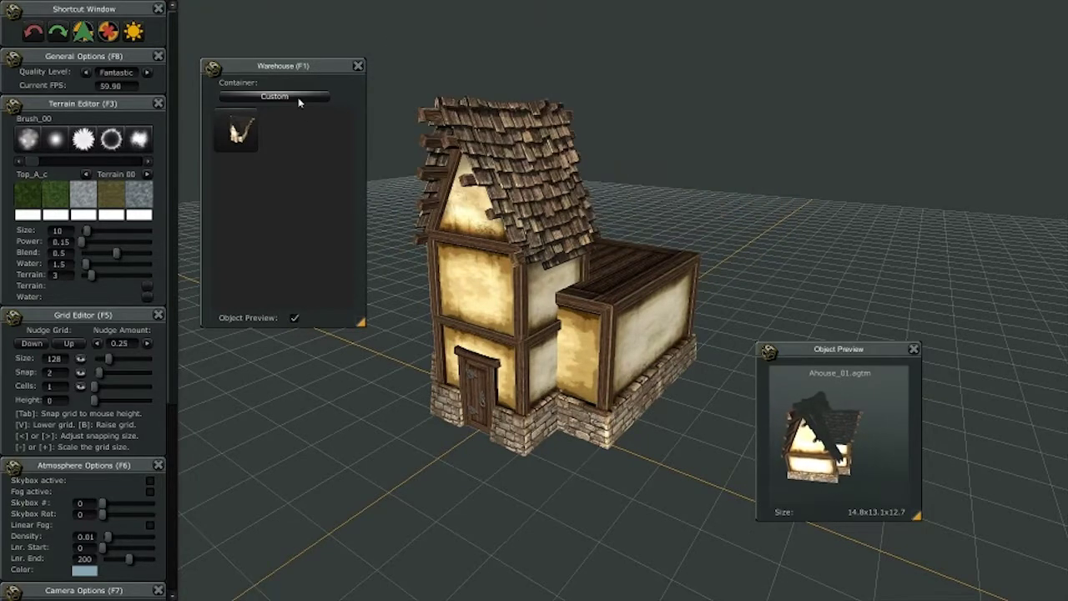
left_click(267, 244)
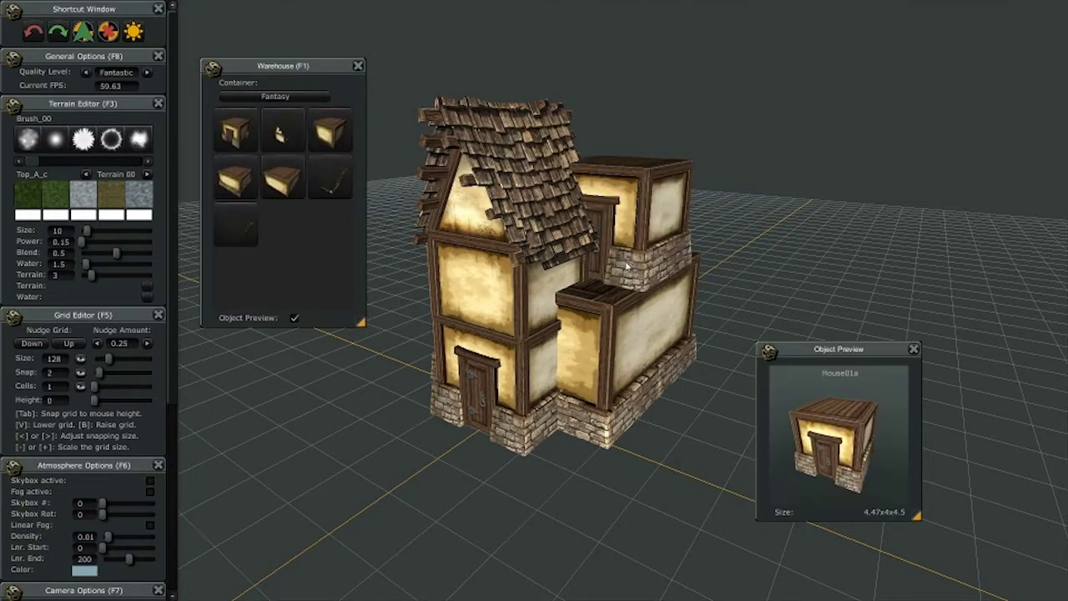
scroll(628, 267, "up", 1)
scroll(634, 265, "up", 1)
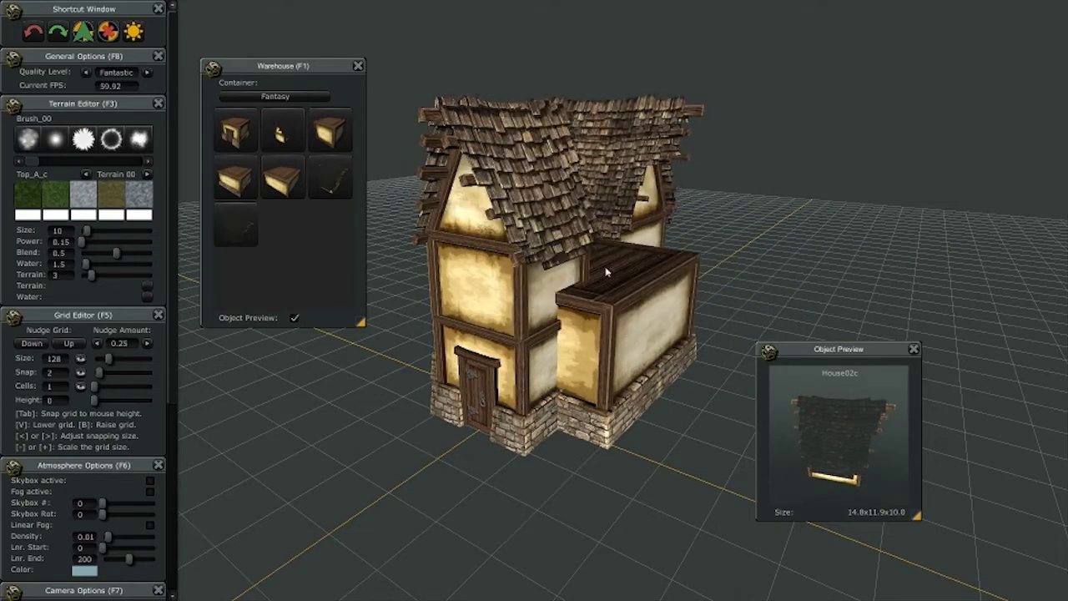
middle_click_drag(603, 274, 738, 277)
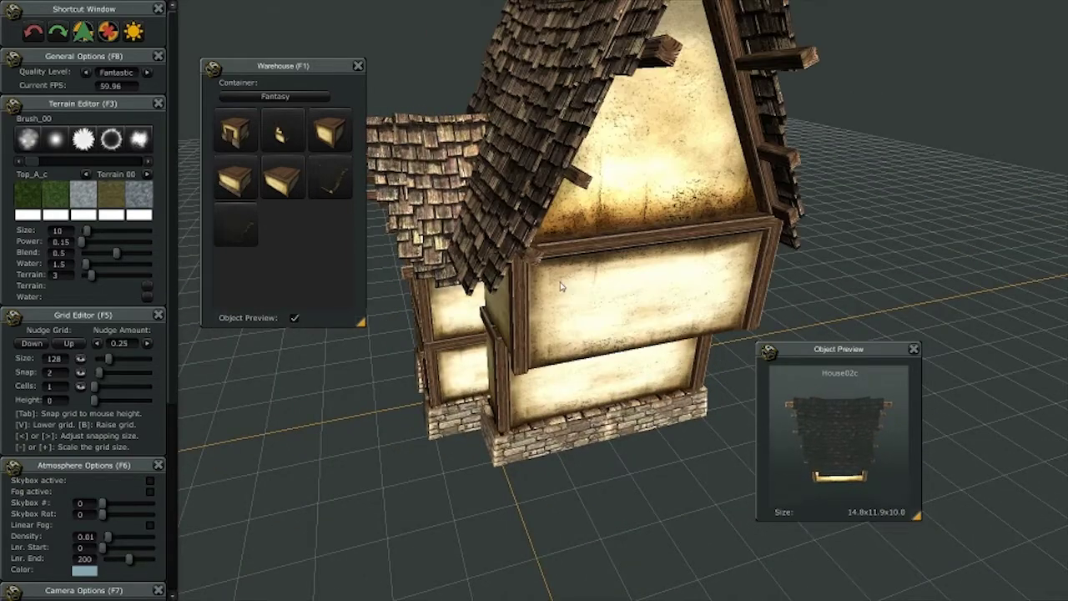
left_click(549, 277)
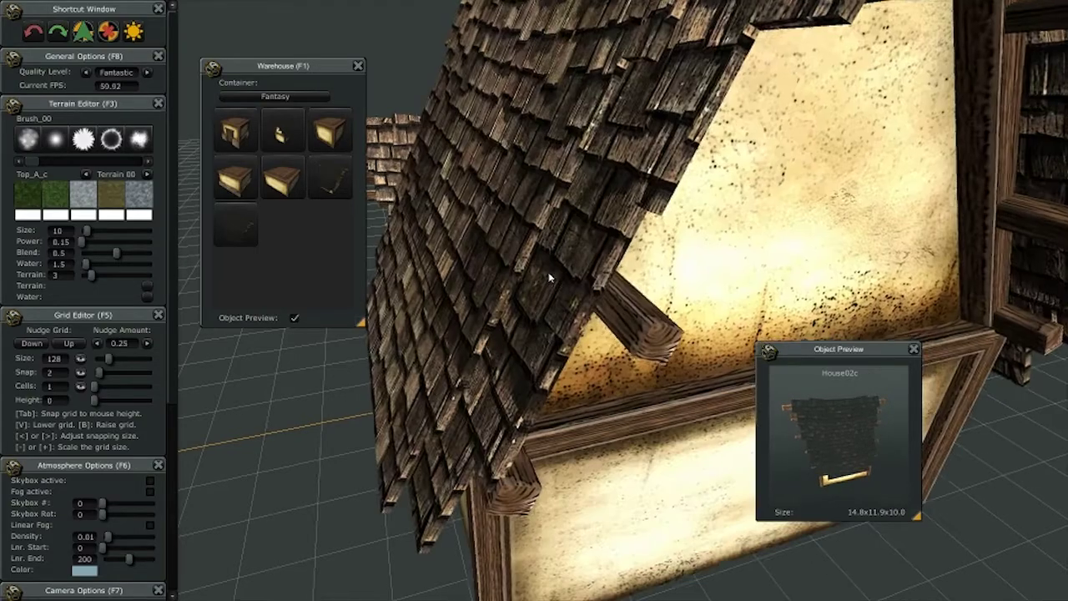
- Add a House02a wing beside the tall roofed section of the house and cap it with the House02d roof
middle_click_drag(659, 248, 789, 201)
right_click_drag(789, 201, 619, 349)
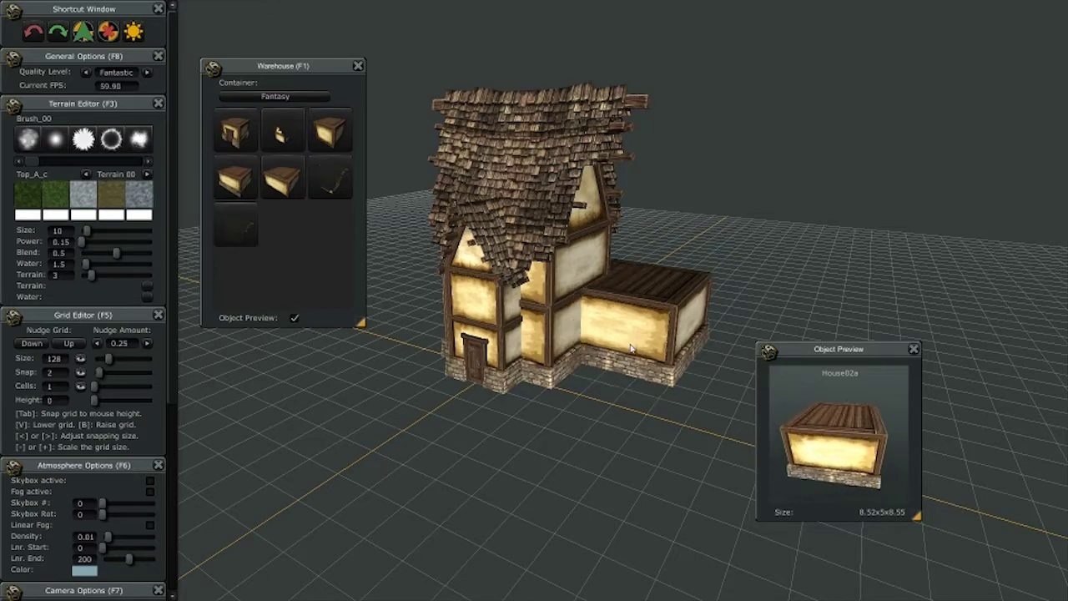
right_click_drag(631, 348, 538, 234)
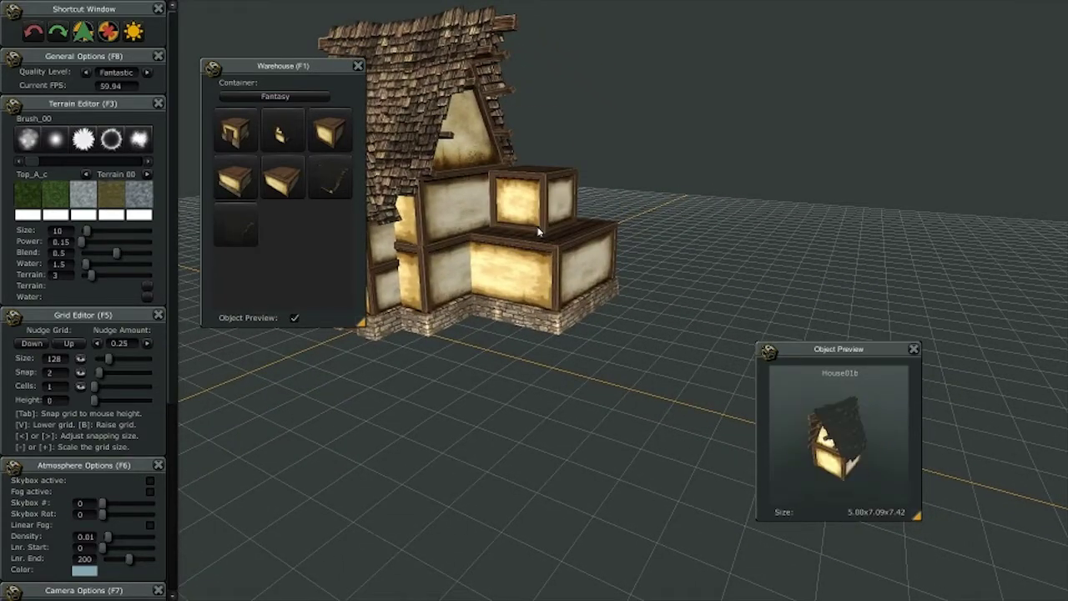
scroll(538, 232, "up", 1)
left_click(538, 233)
right_click_drag(772, 195, 752, 248)
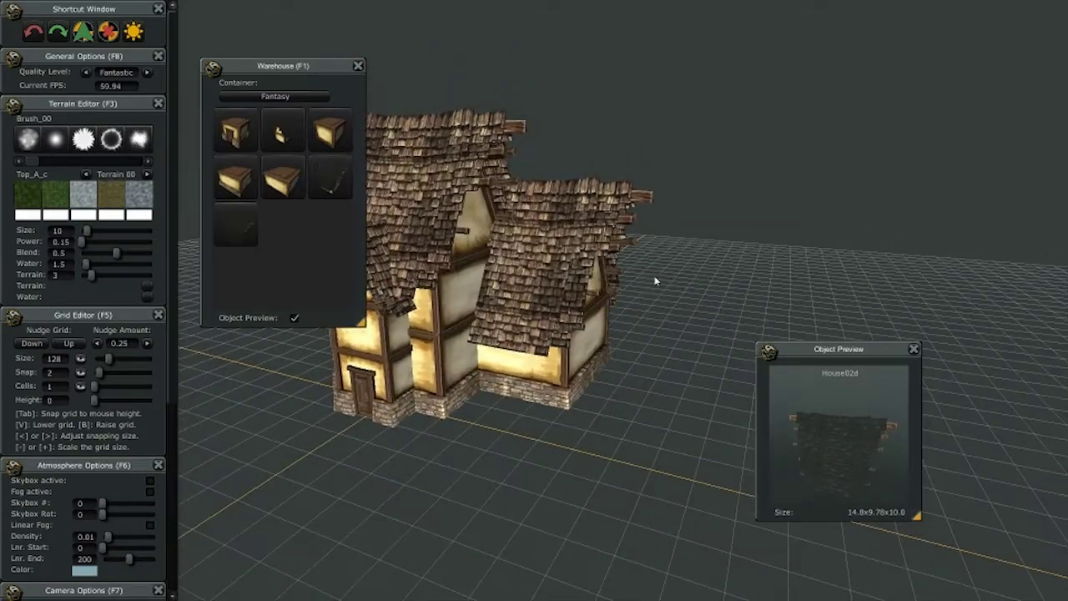
- Step past House02b to House01b and position it as a dormer over the wing's roof
middle_click_drag(655, 281, 784, 260)
key("Left")
key("Left")
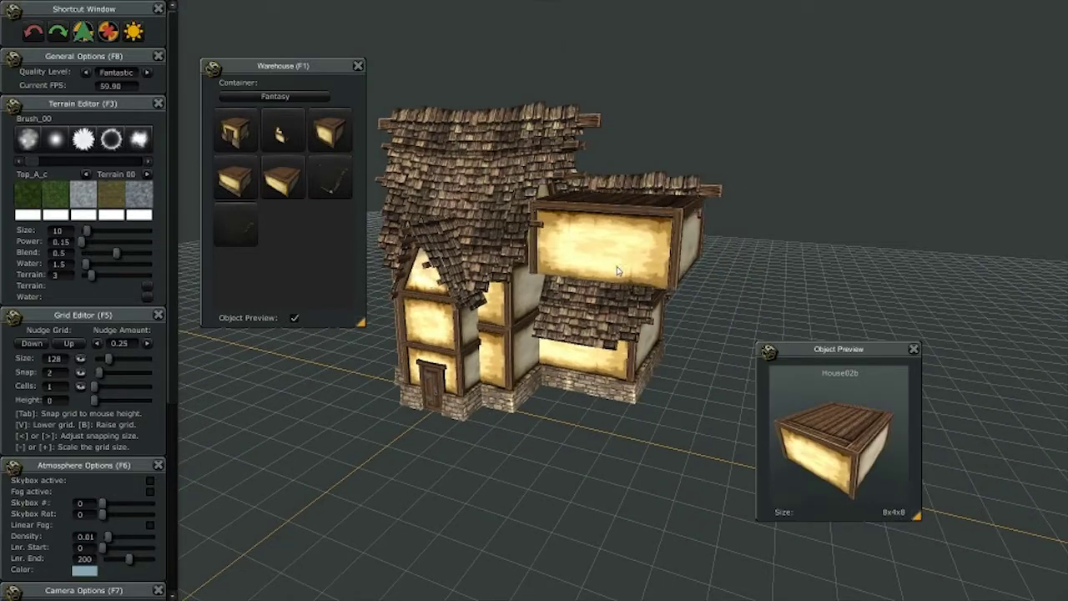
scroll(592, 296, "down", 1)
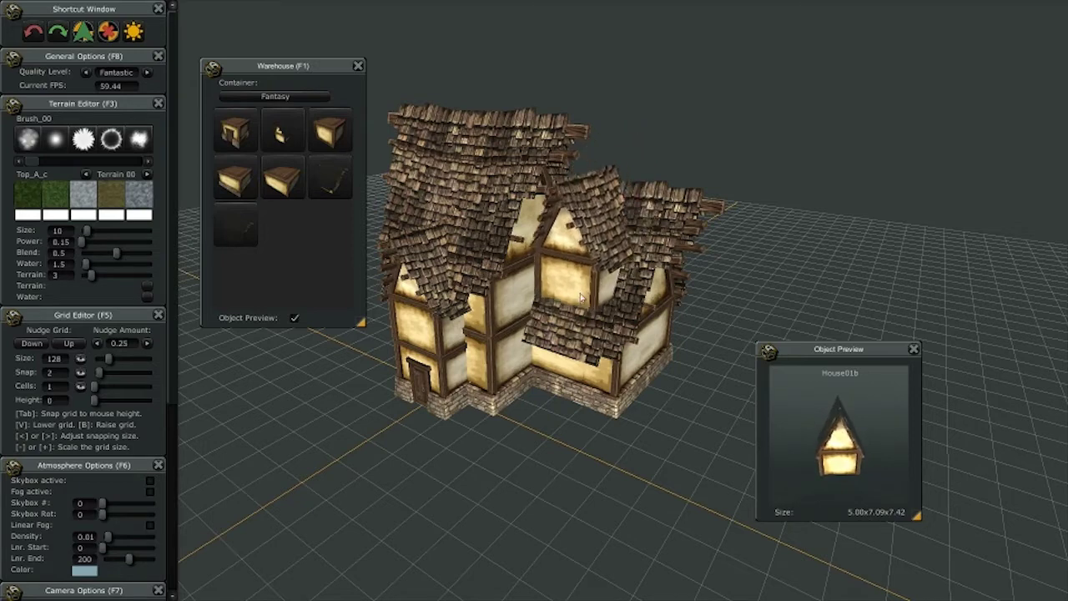
right_click_drag(582, 298, 563, 291)
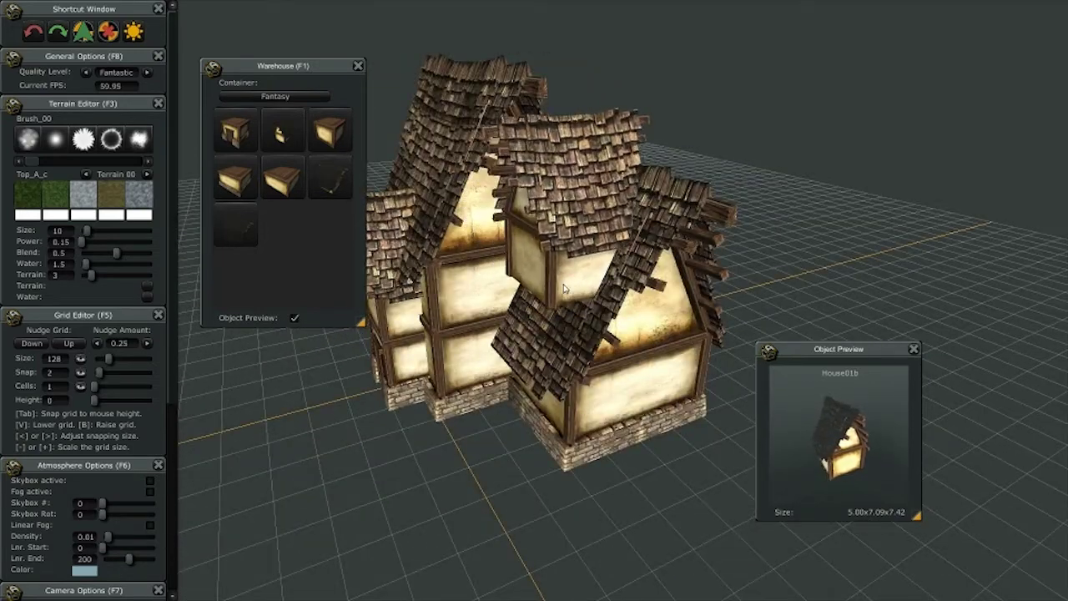
right_click(558, 304)
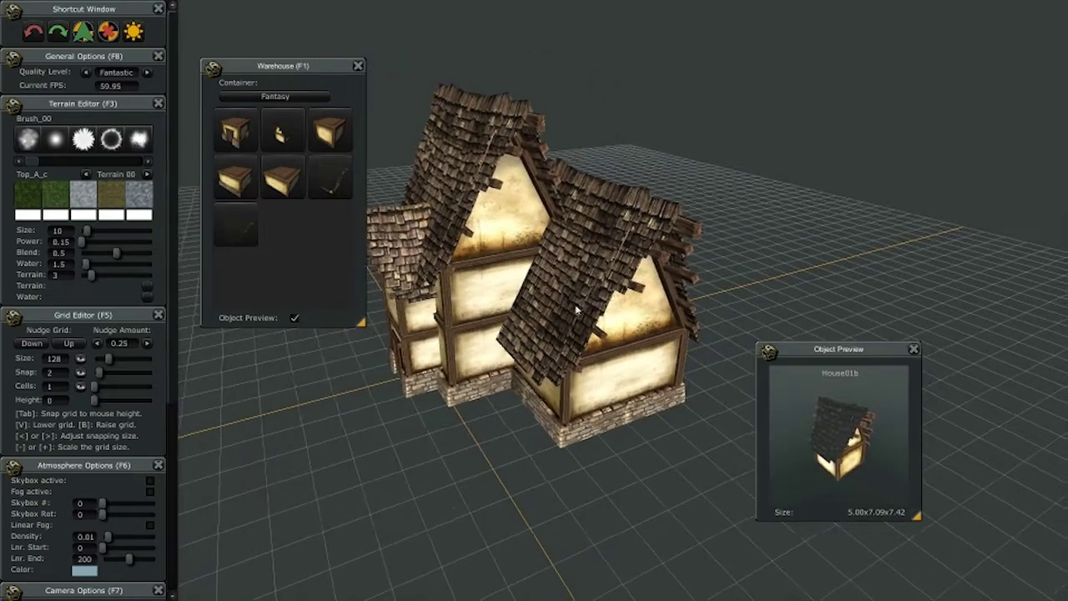
right_click_drag(581, 315, 561, 305)
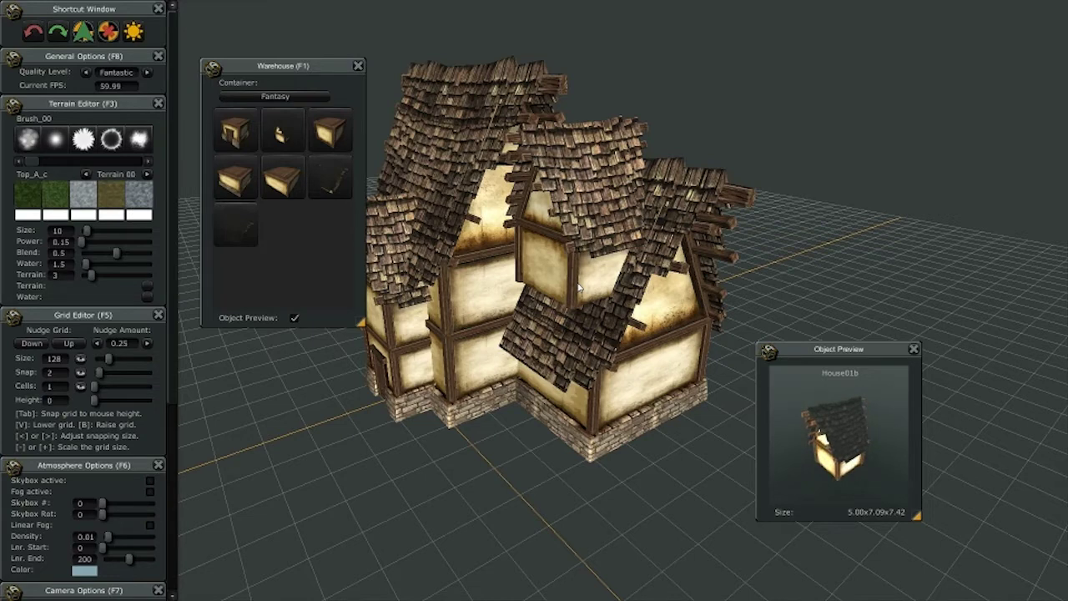
- Snap the grid to the dormer's height on the wing's roof
key("Tab")
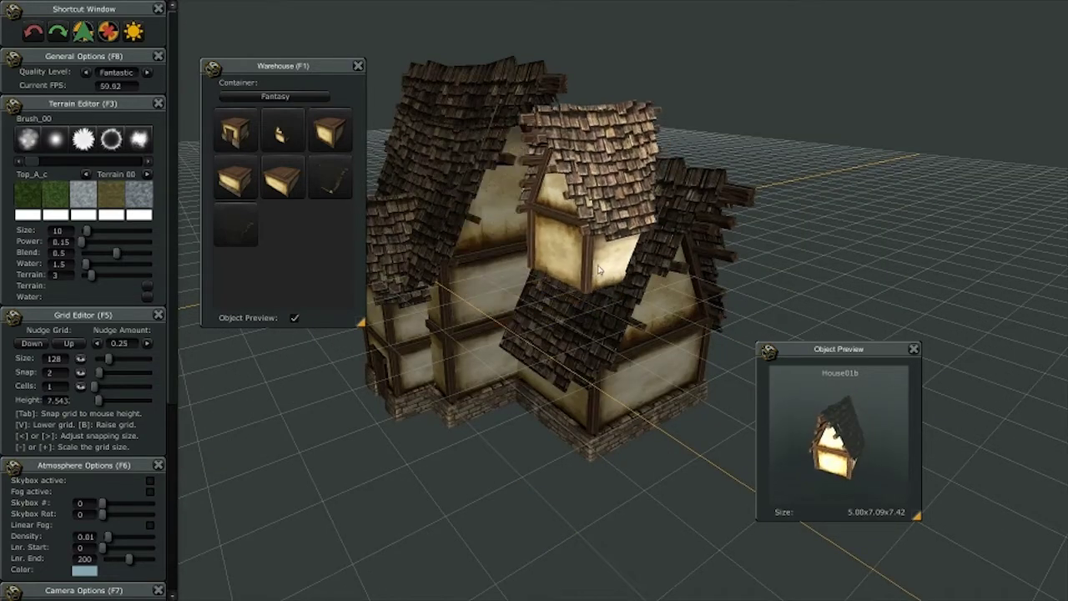
scroll(729, 300, "up", 2)
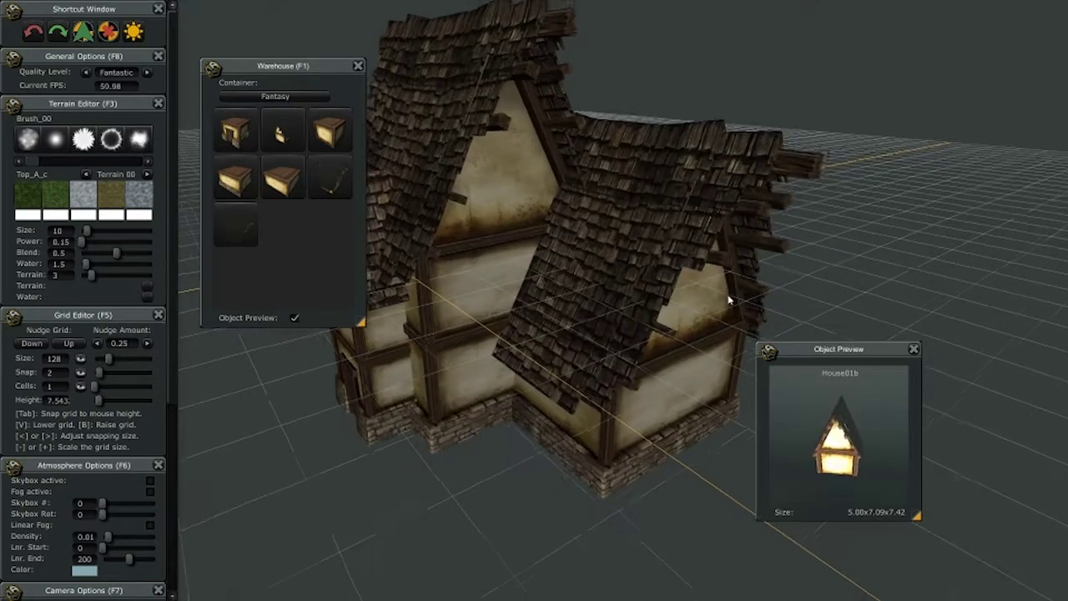
scroll(729, 300, "down", 1)
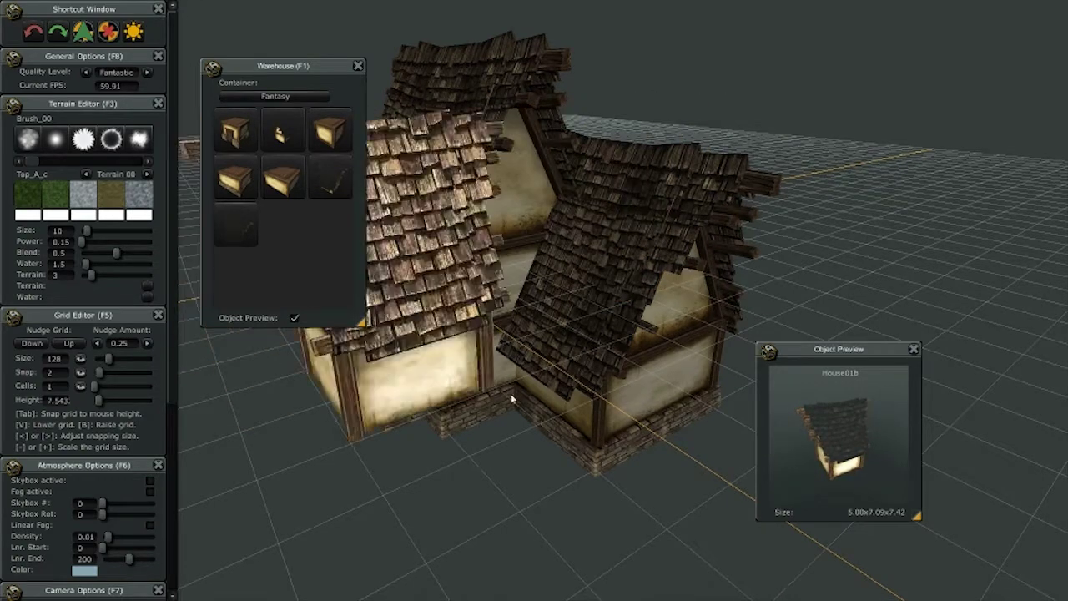
- Raise the grid snap size to 5.5 in the Grid Editor
scroll(102, 309, "down", 5)
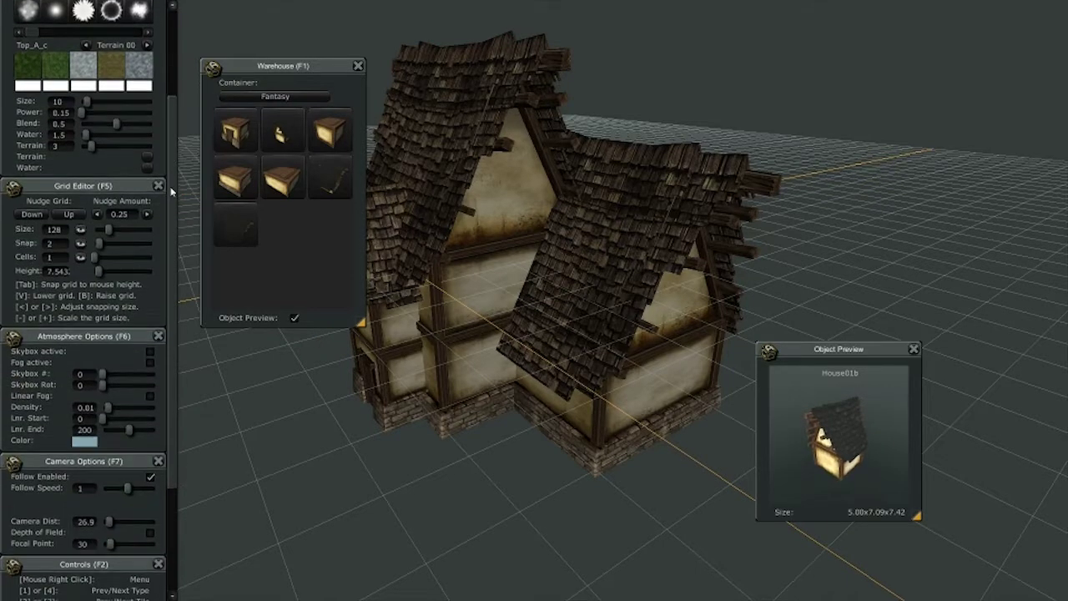
scroll(103, 310, "up", 2)
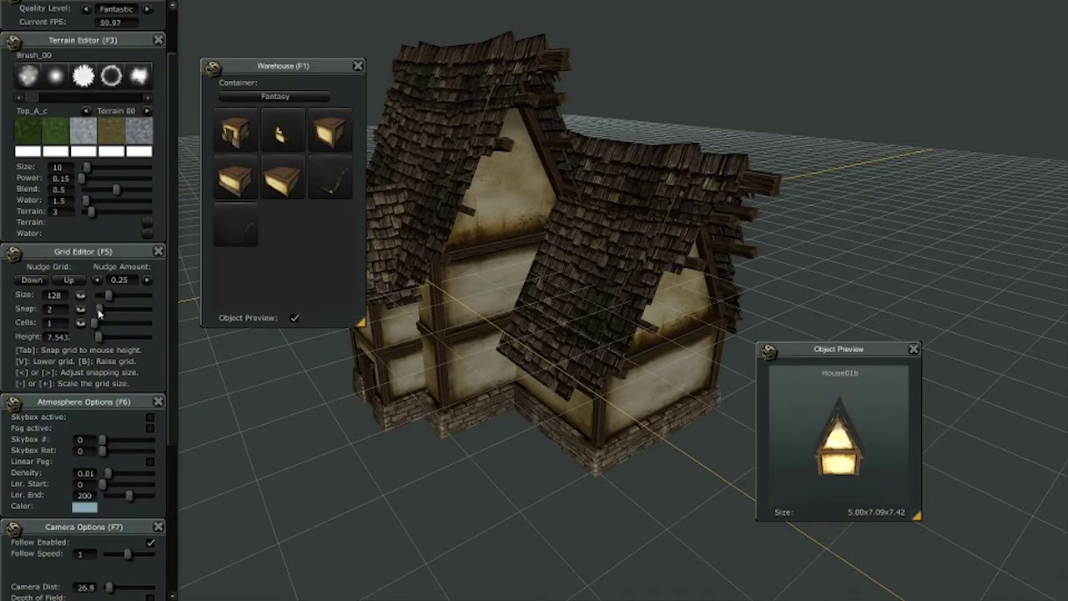
left_click_drag(99, 310, 113, 311)
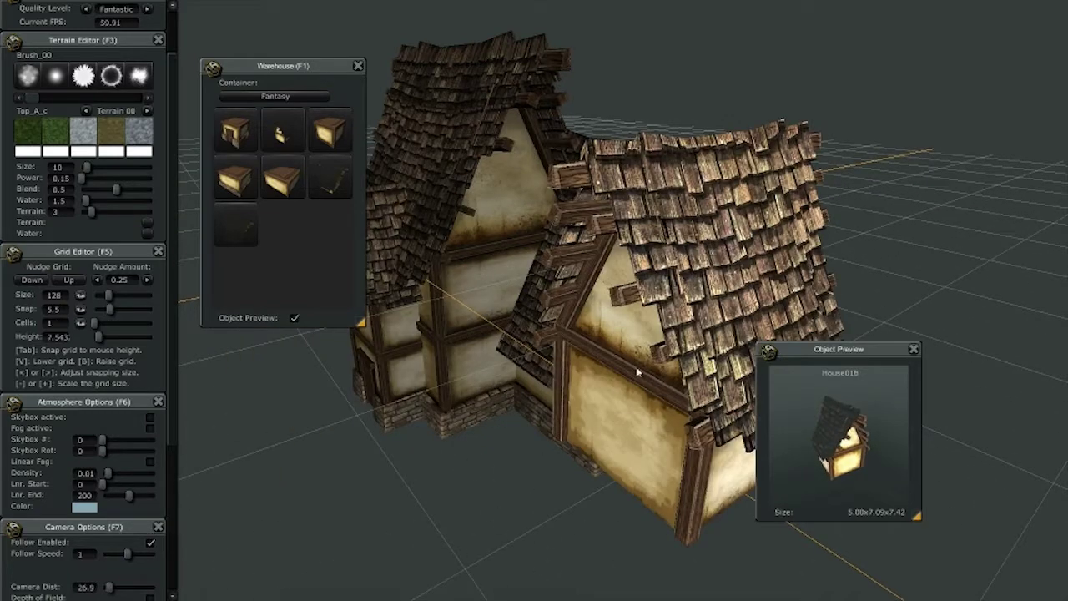
- Reduce the grid snap size to 0.5 for finer placement of the dormer
key("comma")
key("comma")
key("comma")
key("comma")
key("comma")
key("comma")
key("comma")
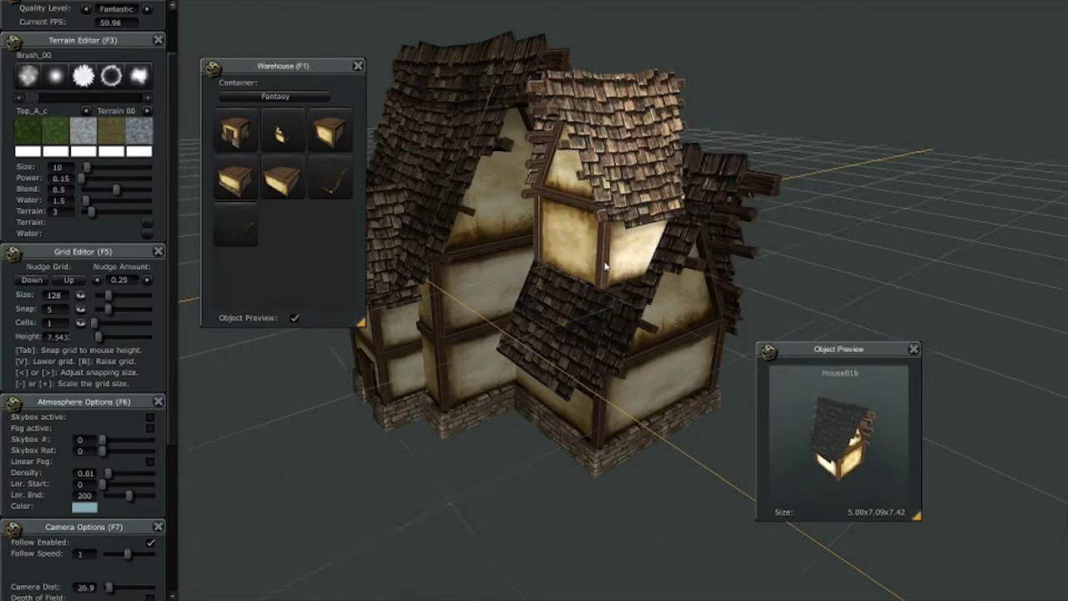
key("less")
key("less")
key("less")
key("less")
key("less")
key("less")
key("less")
key("less")
key("less")
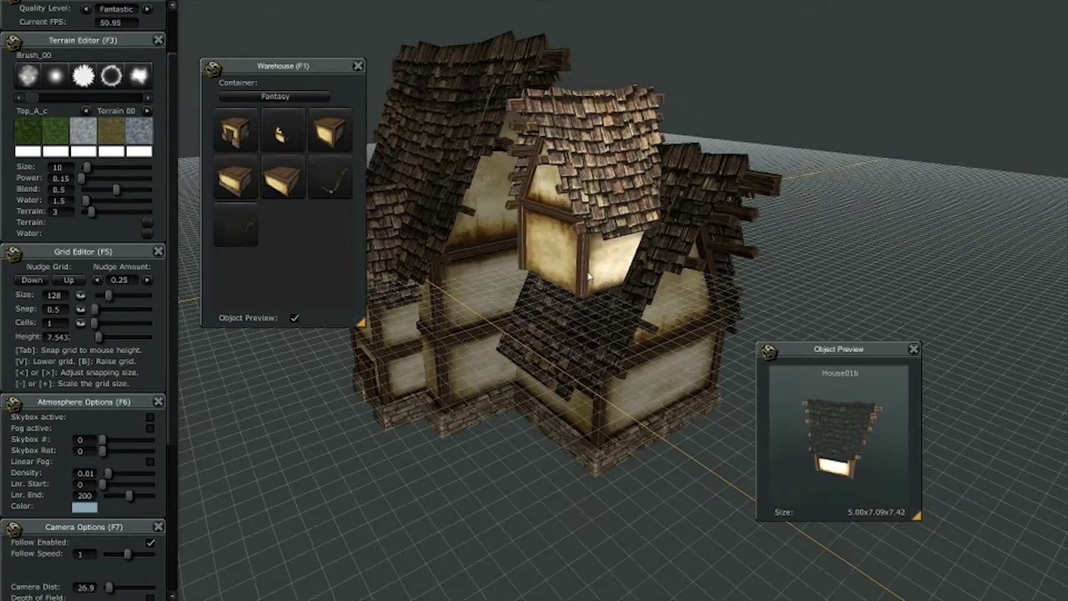
key("less")
key("less")
key("less")
key("less")
key("less")
key("greater")
key("greater")
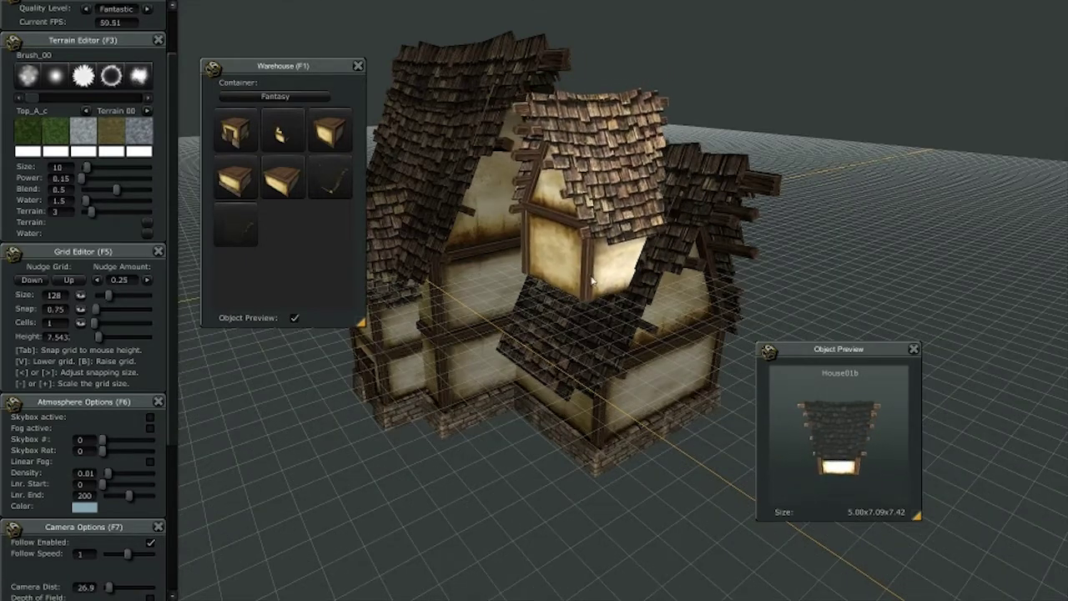
key("less")
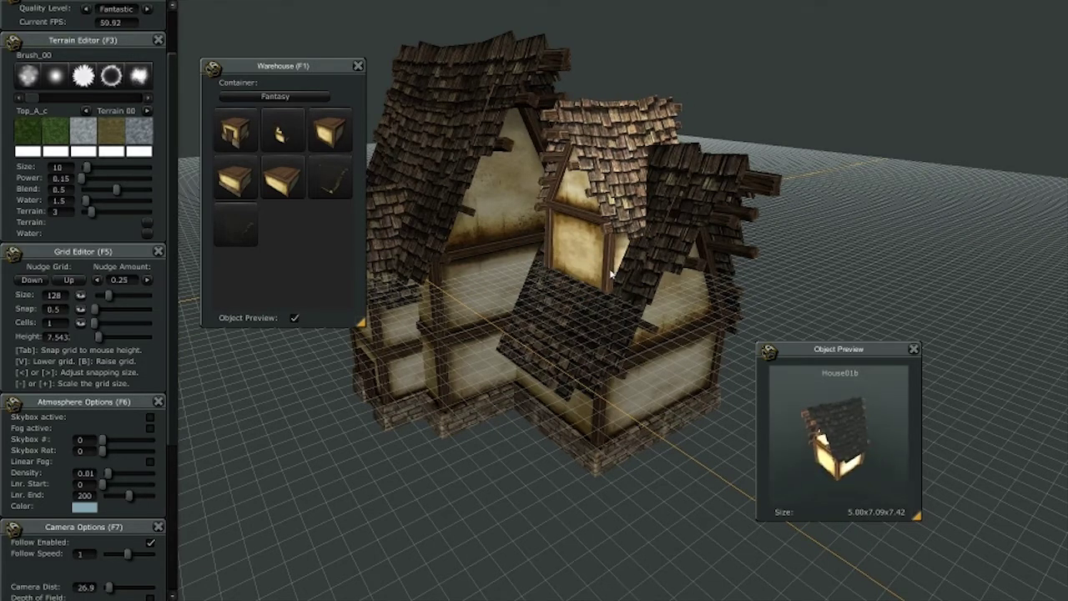
- Lower the grid height to 7.043, keeping the nudge amount at 0.25, so the dormer sinks into the roof
key("v")
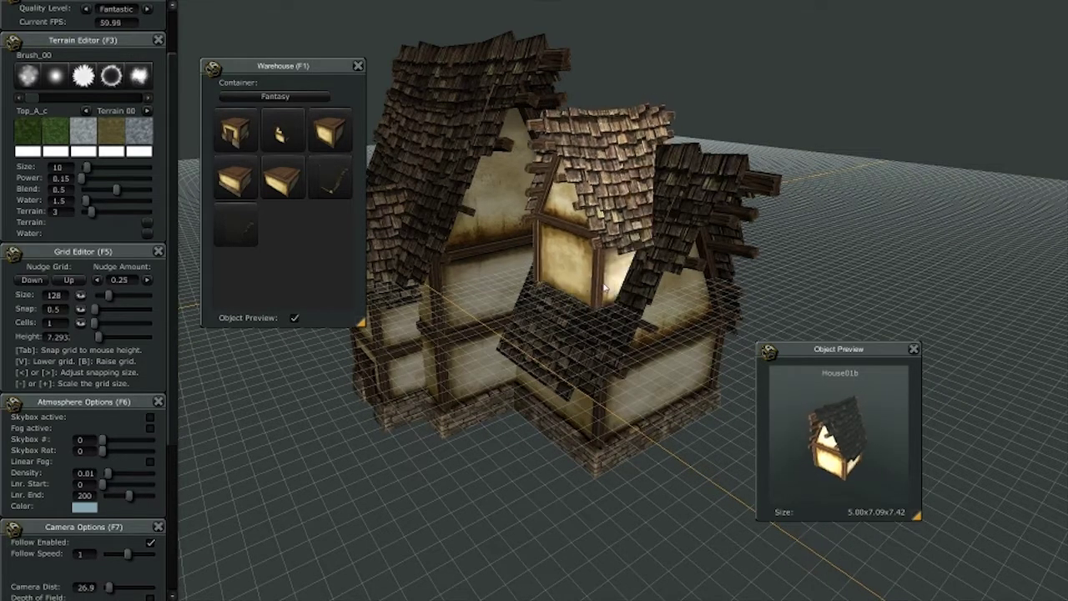
key("v")
key("v")
key("b")
key("b")
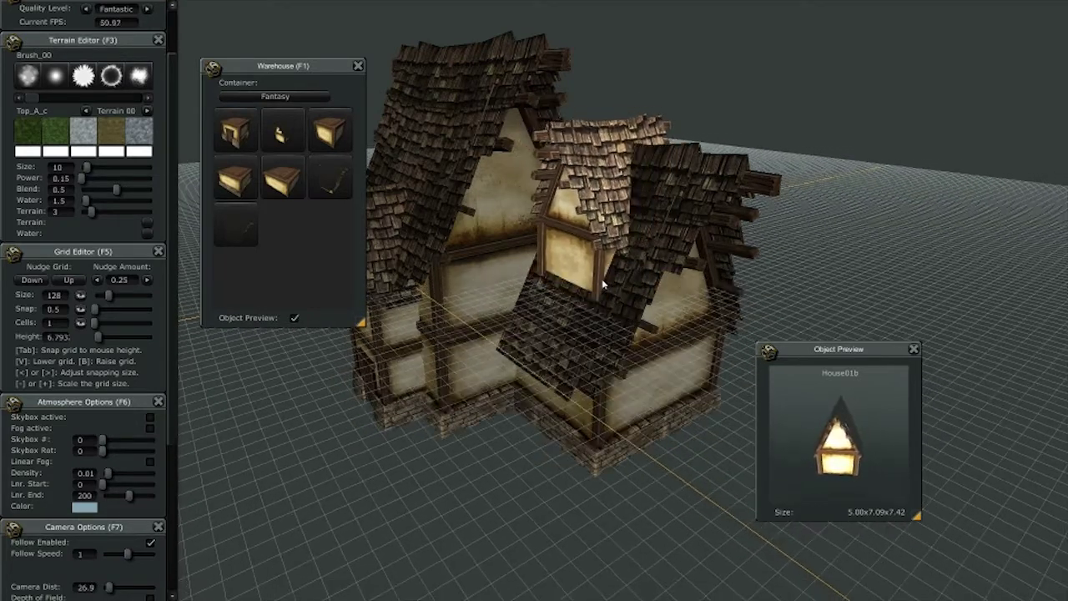
key("v")
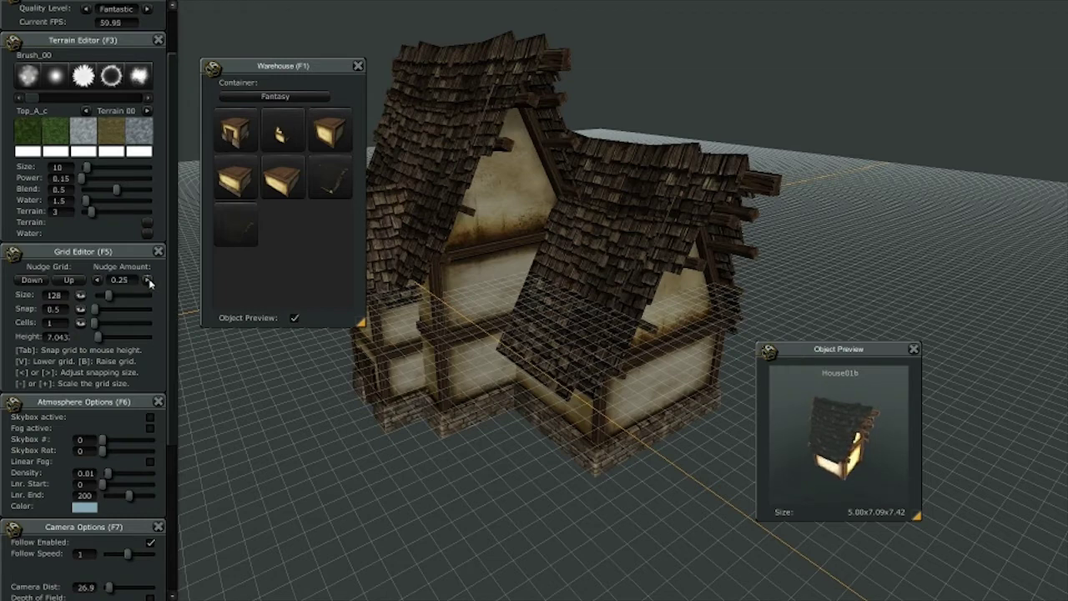
left_click(148, 280)
left_click(148, 281)
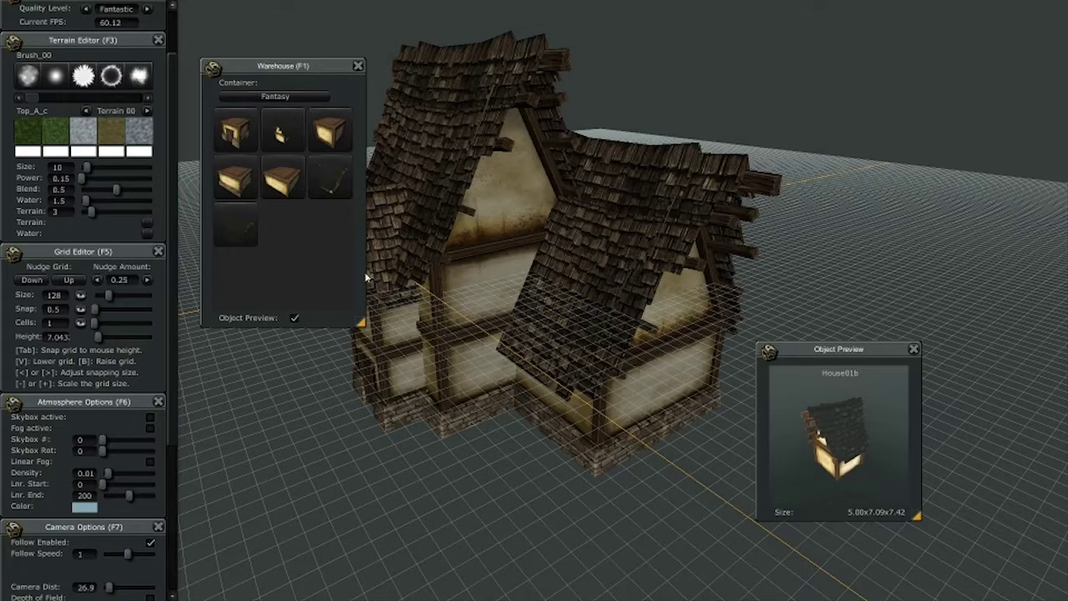
- Place the House01b dormer on the wing's roof and return the grid height to 0
left_click(609, 285)
middle_click_drag(730, 286, 852, 298)
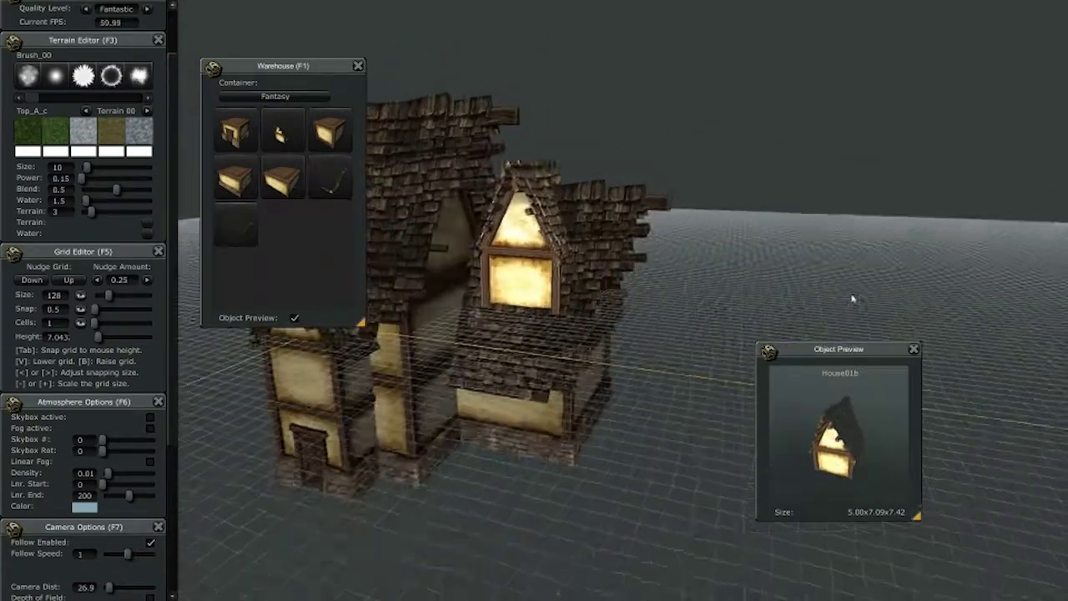
key("Tab")
key("Escape")
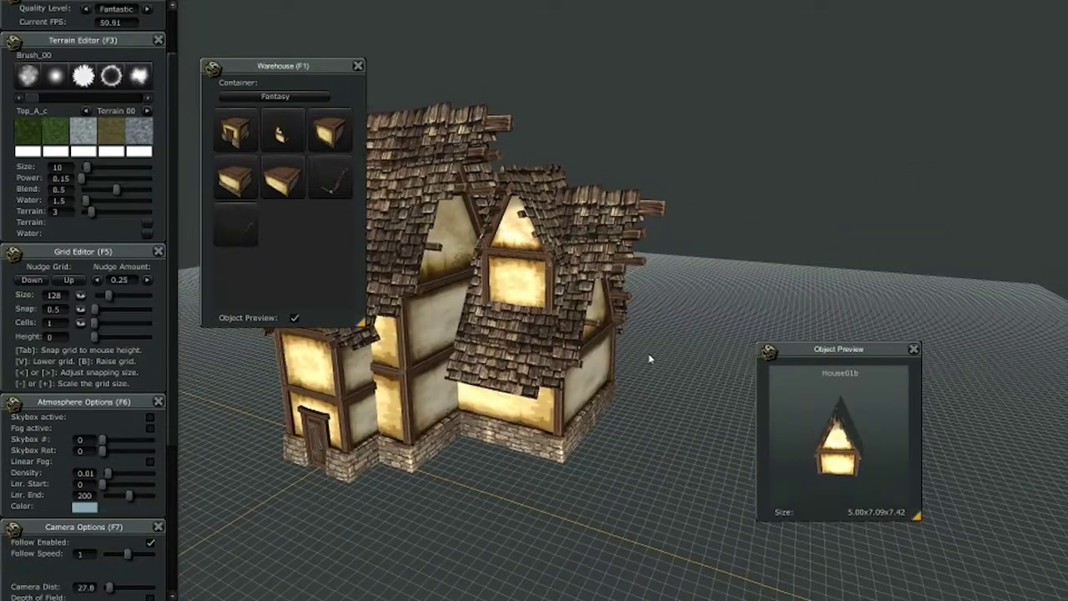
middle_click_drag(650, 359, 761, 271)
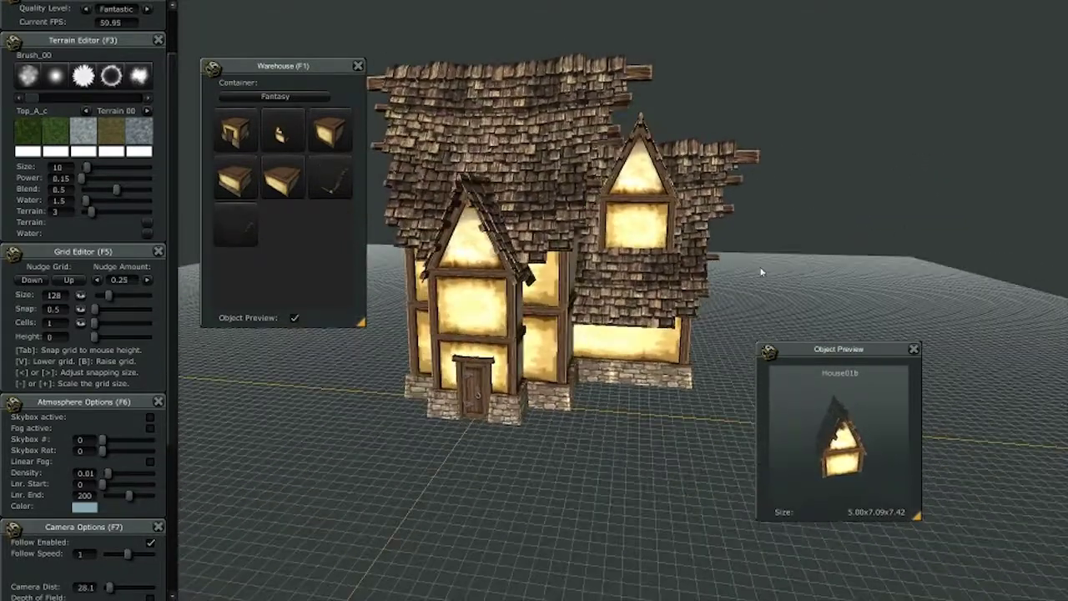
- Save the extended house over the existing Ahouse_01.agtm file and clear the held House01b piece
right_click(534, 299)
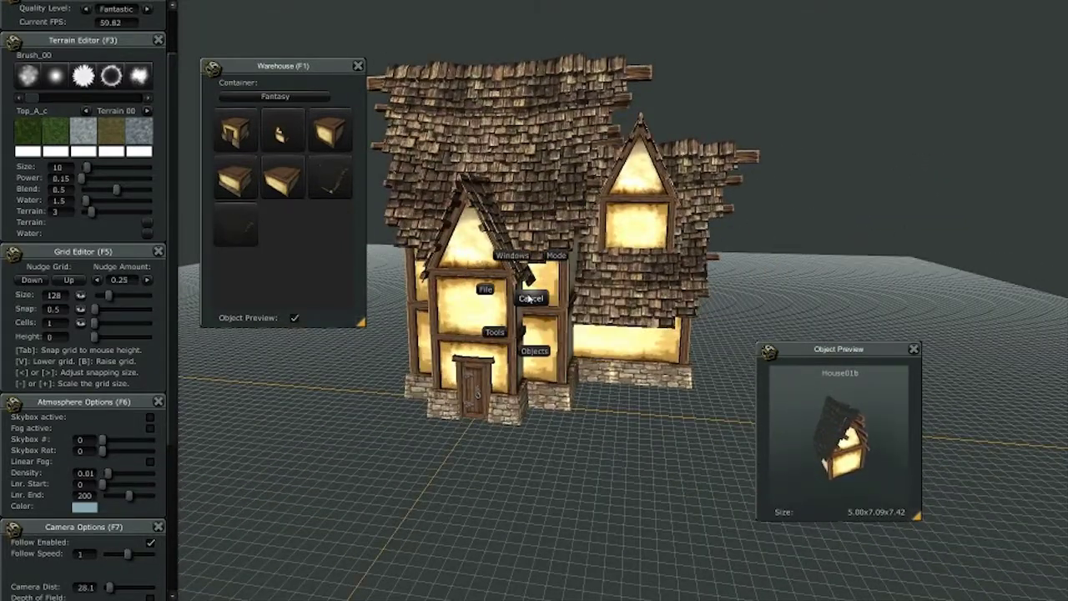
left_click(419, 319)
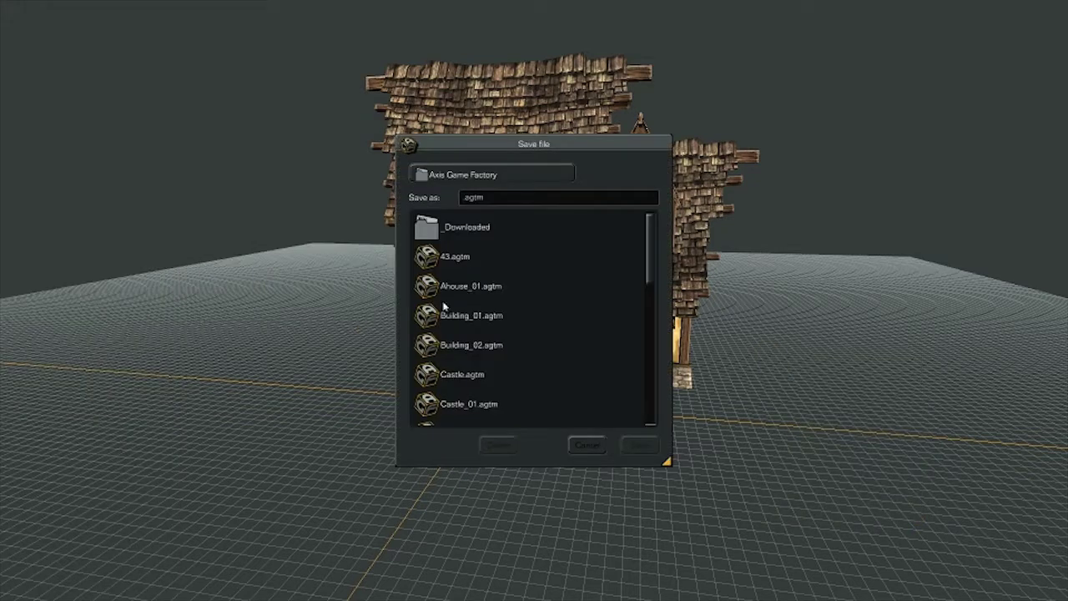
left_click(466, 288)
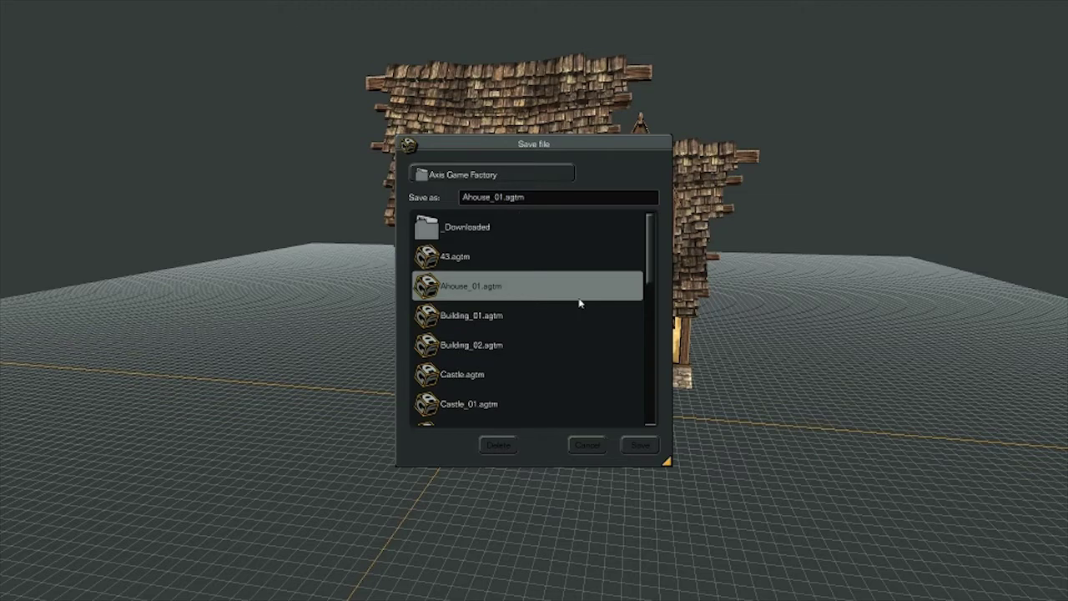
left_click(638, 446)
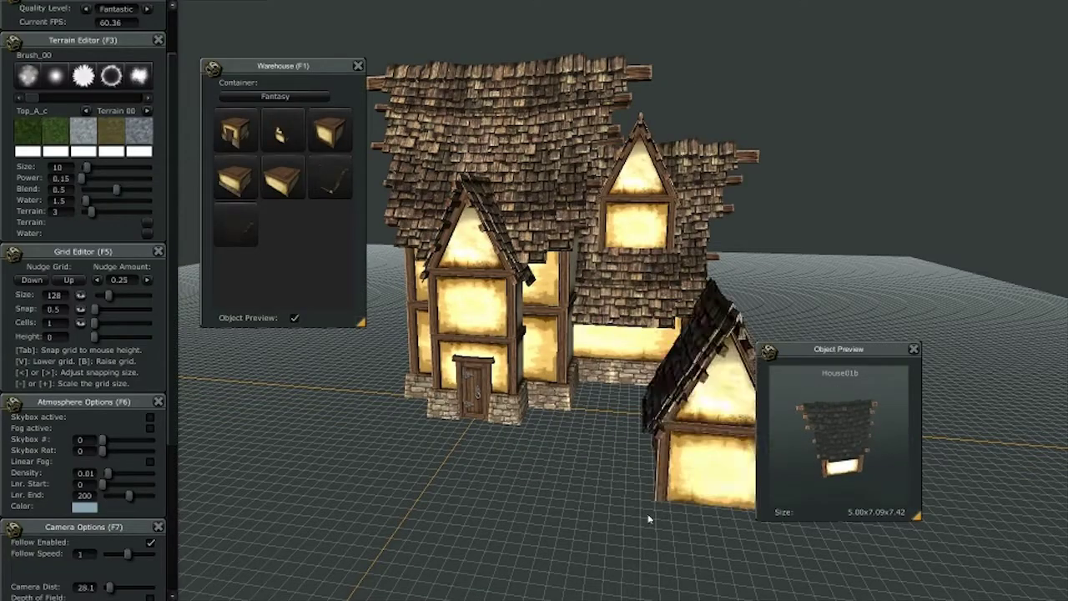
key("Escape")
scroll(610, 468, "up", 1)
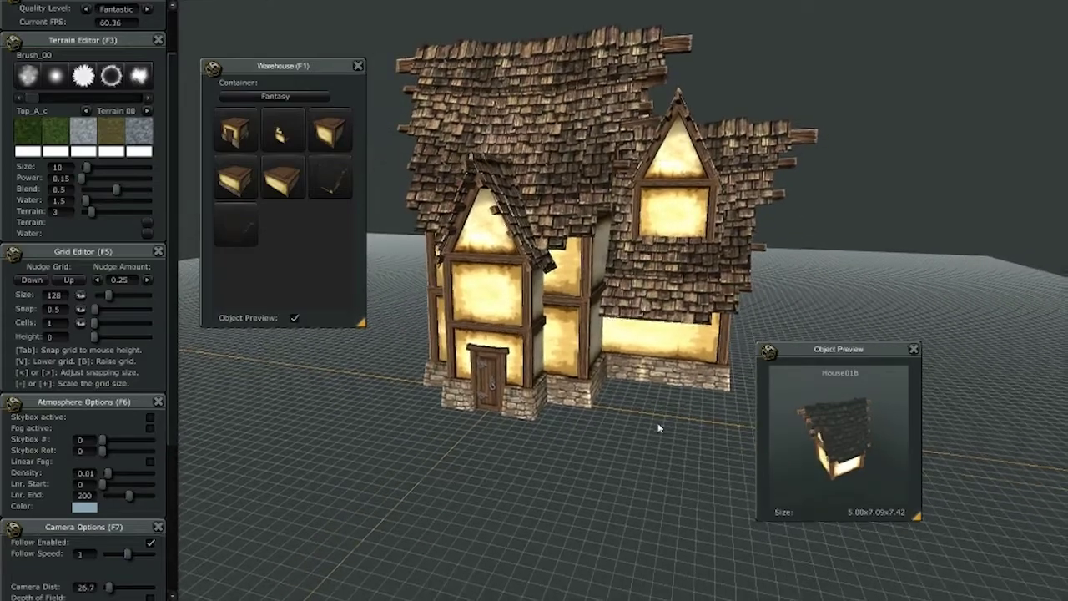
scroll(658, 428, "up", 2)
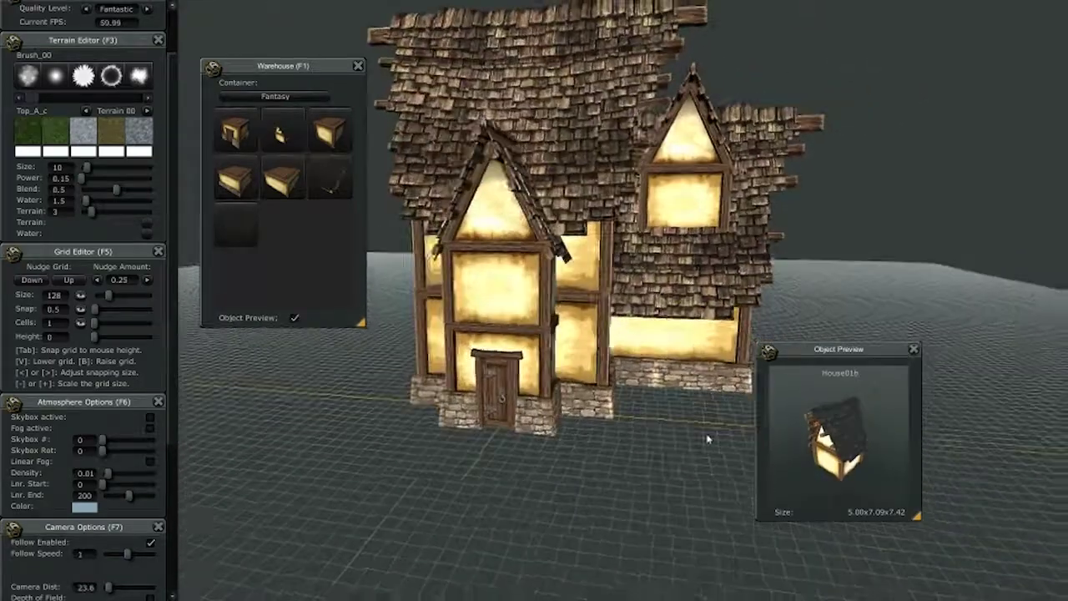